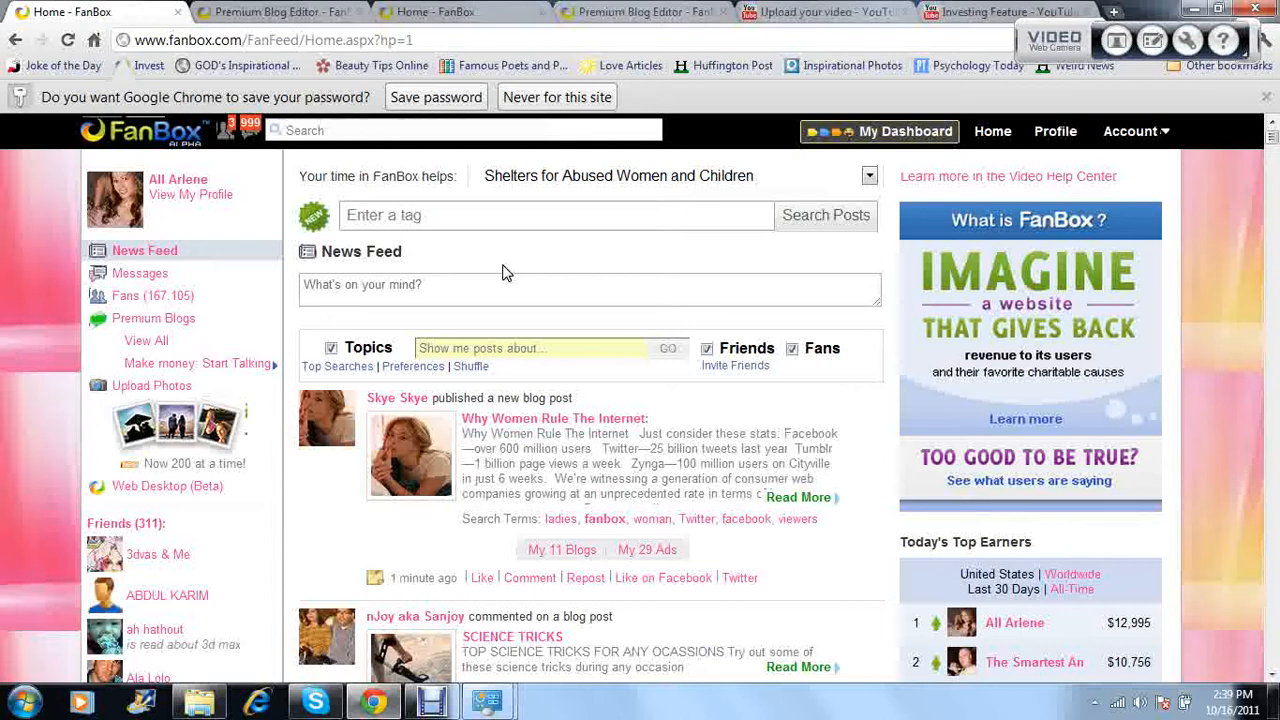
Start a new post in the SUCCESSFUL $ MAKING ON FANBOX blog and open its text editor.
{"action": "left_click", "coordinate": [890, 137]}
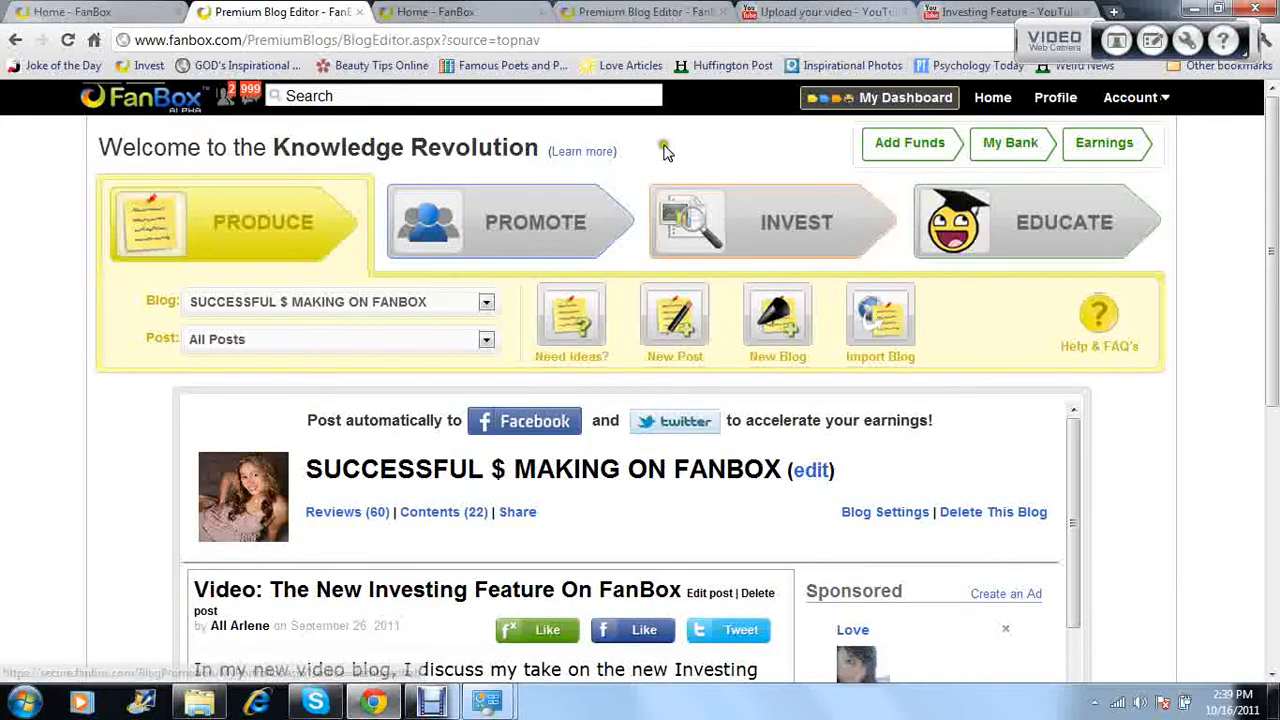
{"action": "left_click_drag", "start_coordinate": [468, 316], "coordinate": [646, 324]}
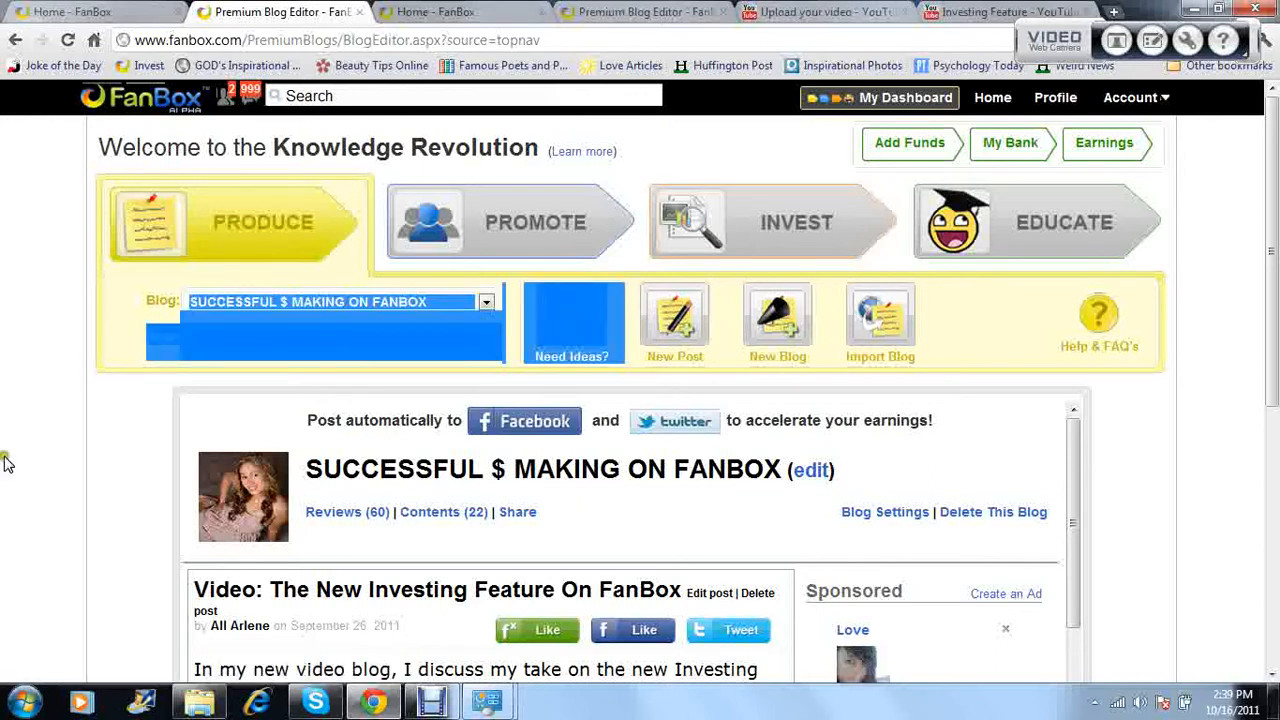
{"action": "left_click", "coordinate": [98, 444]}
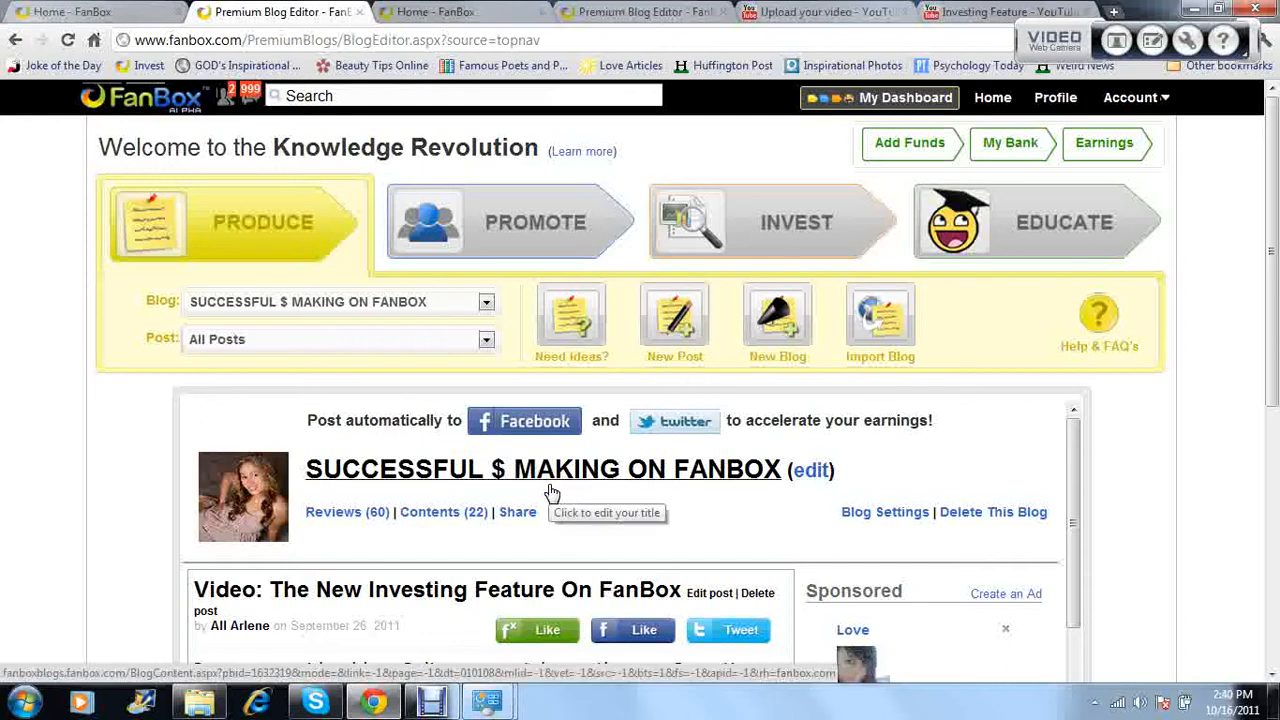
{"action": "left_click", "coordinate": [680, 316]}
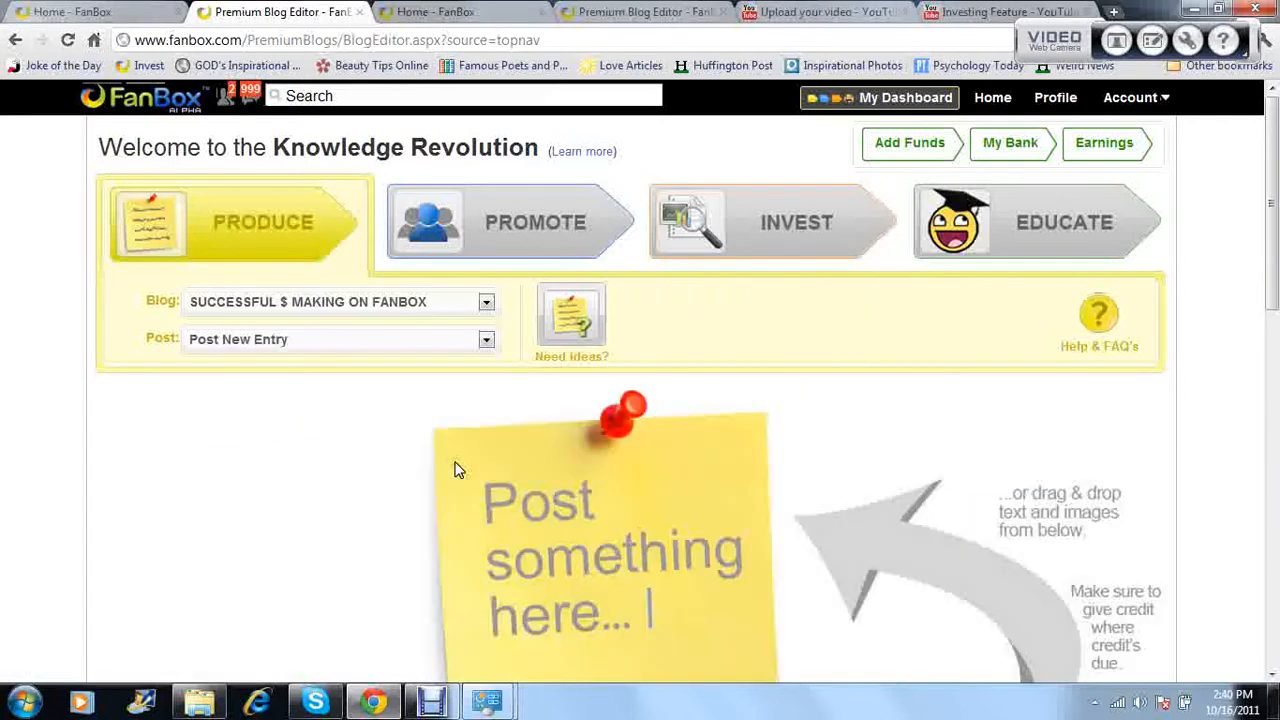
{"action": "scroll", "coordinate": [457, 466], "scroll_direction": "down", "scroll_amount": 1}
{"action": "left_click", "coordinate": [280, 388]}
{"action": "left_click", "coordinate": [280, 388]}
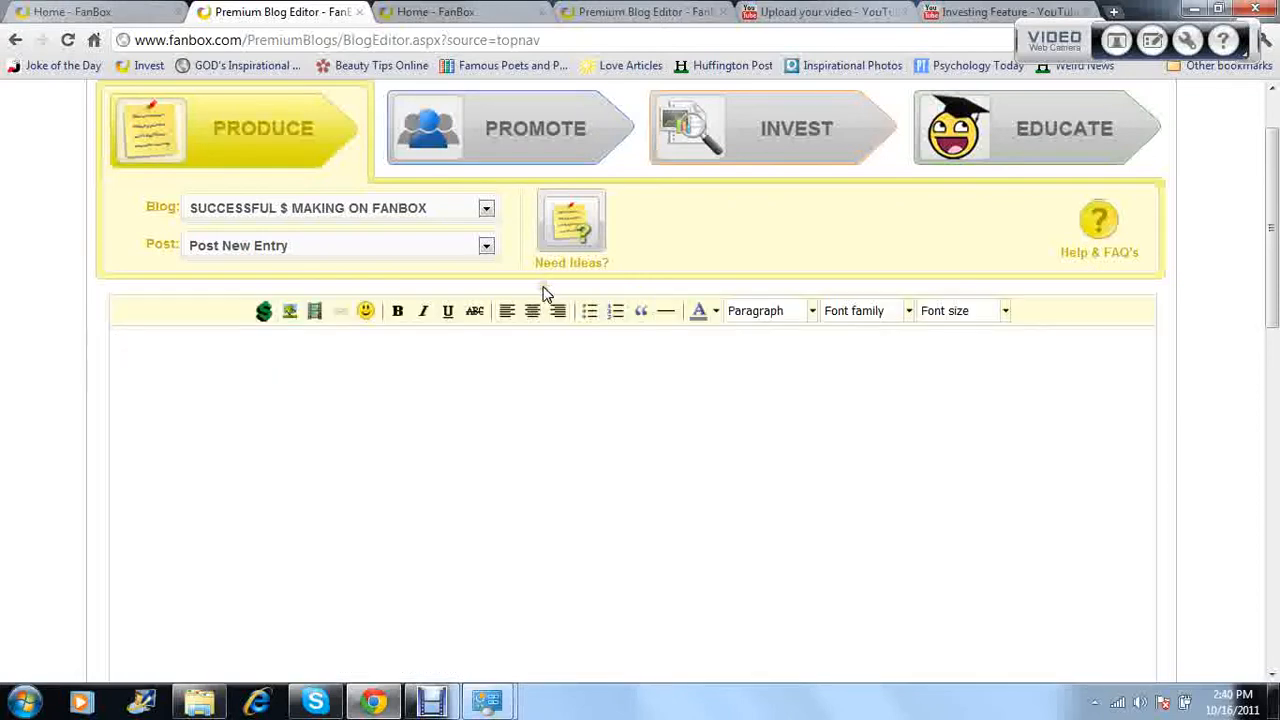
Set the post's font size to 4 (14pt) and look over the font family and text color choices.
{"action": "left_click", "coordinate": [1005, 312]}
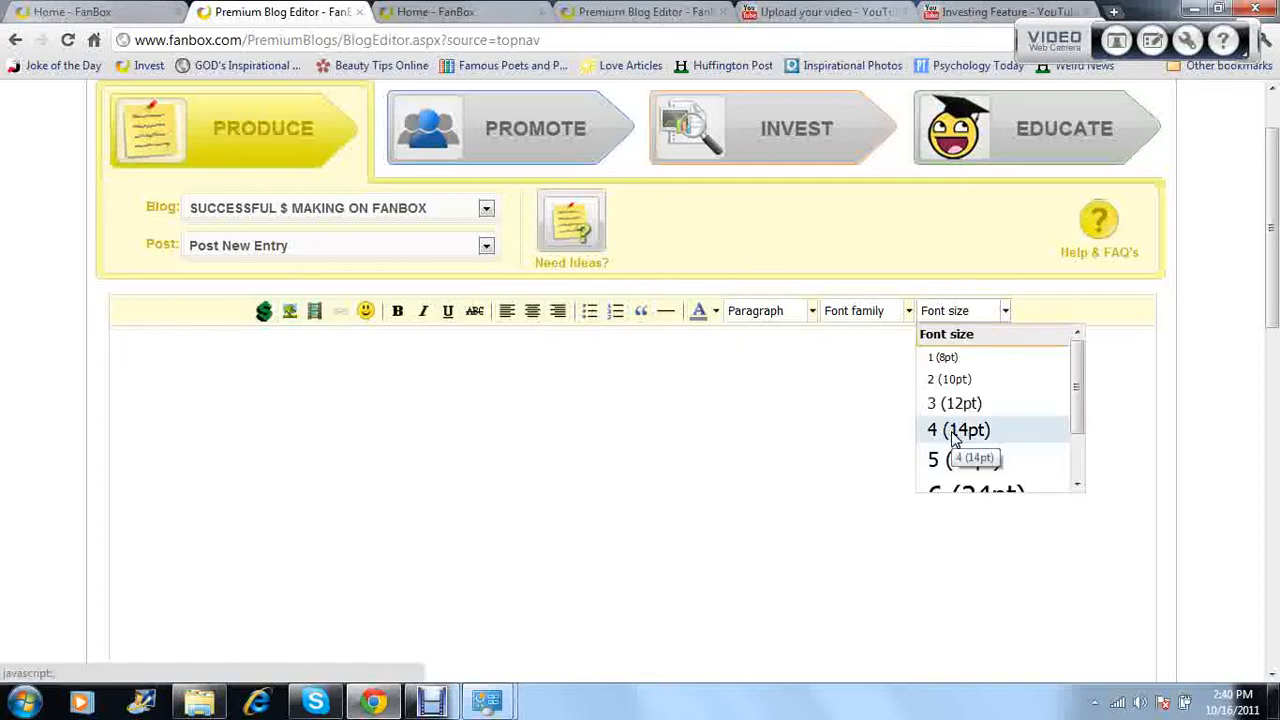
{"action": "left_click", "coordinate": [955, 430]}
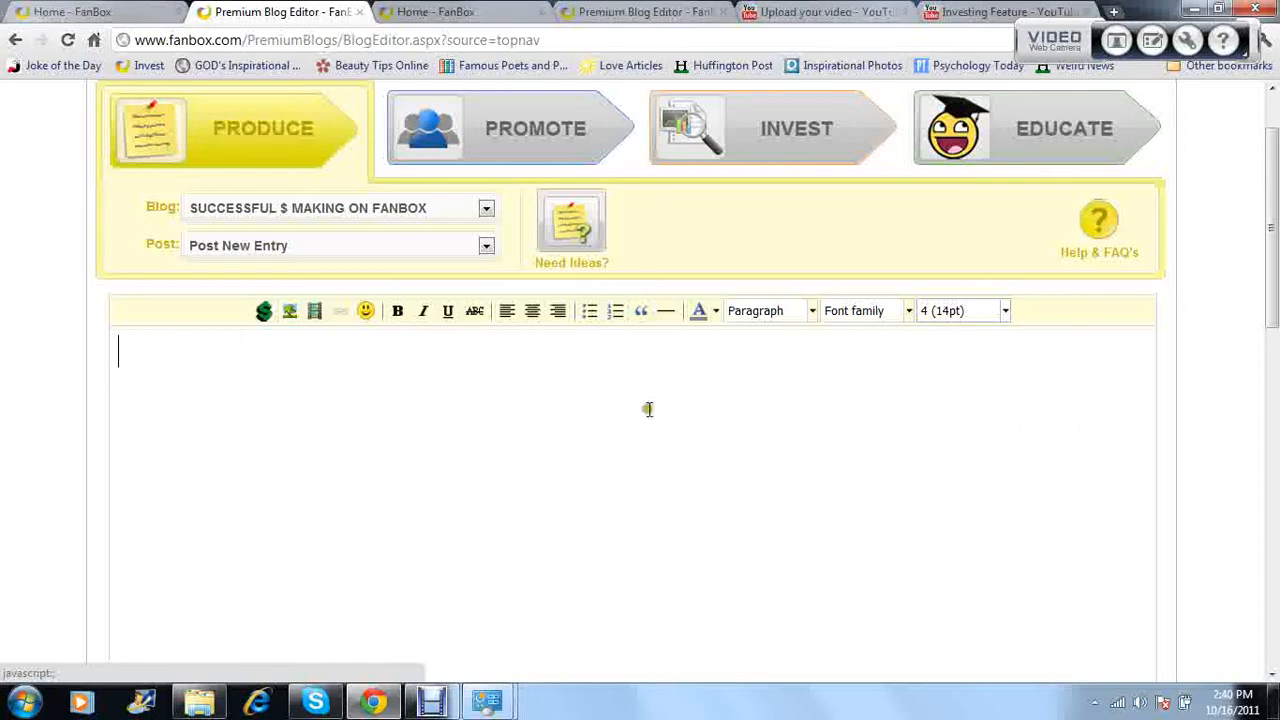
{"action": "left_click", "coordinate": [910, 312]}
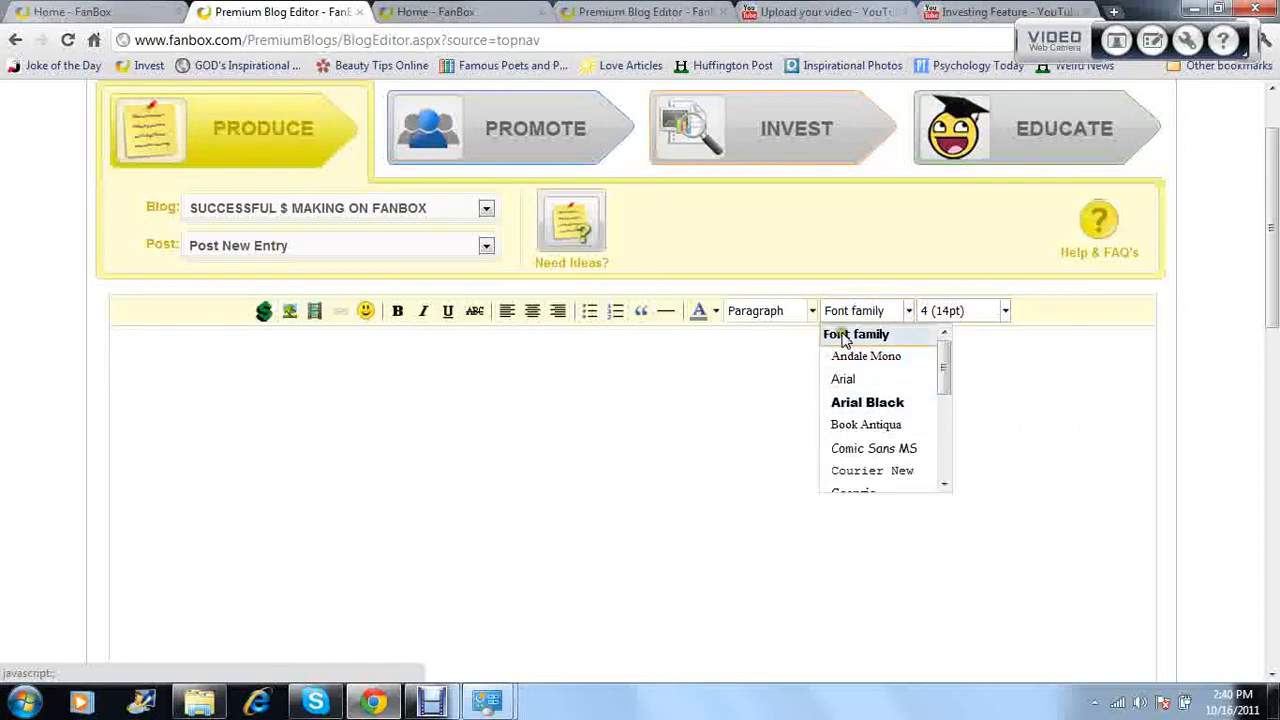
{"action": "left_click", "coordinate": [716, 312]}
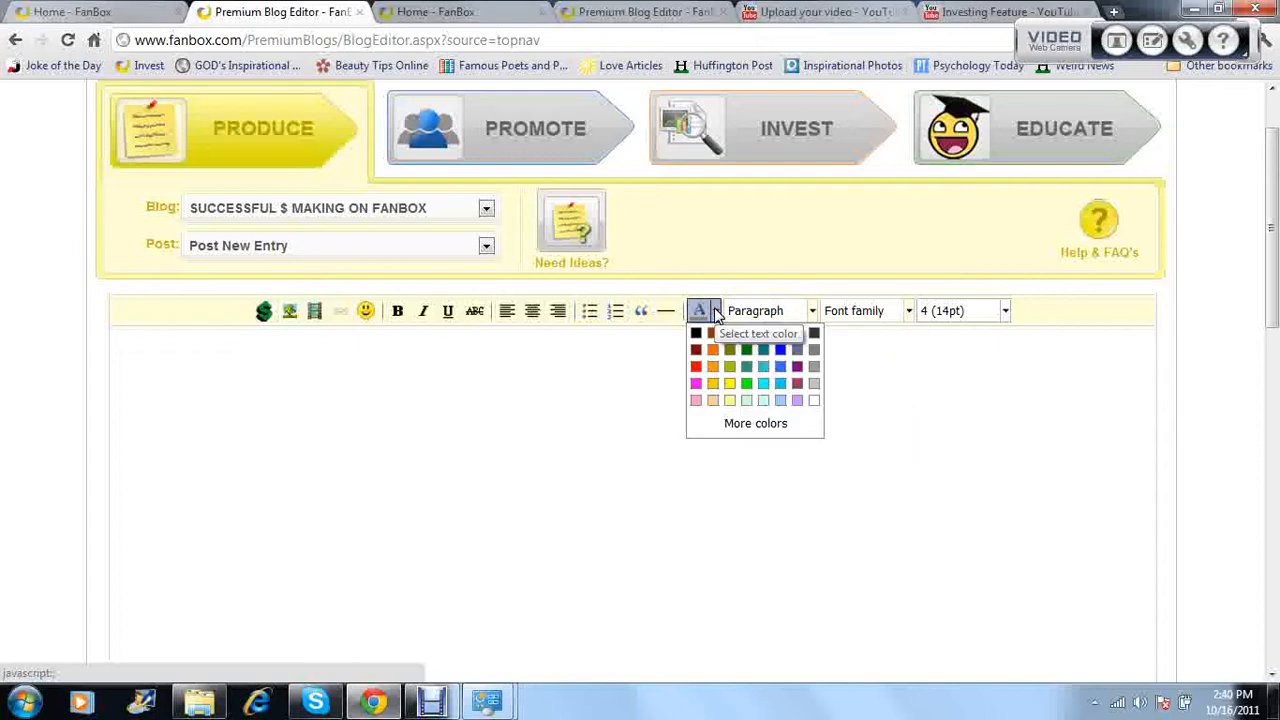
{"action": "left_click", "coordinate": [716, 312]}
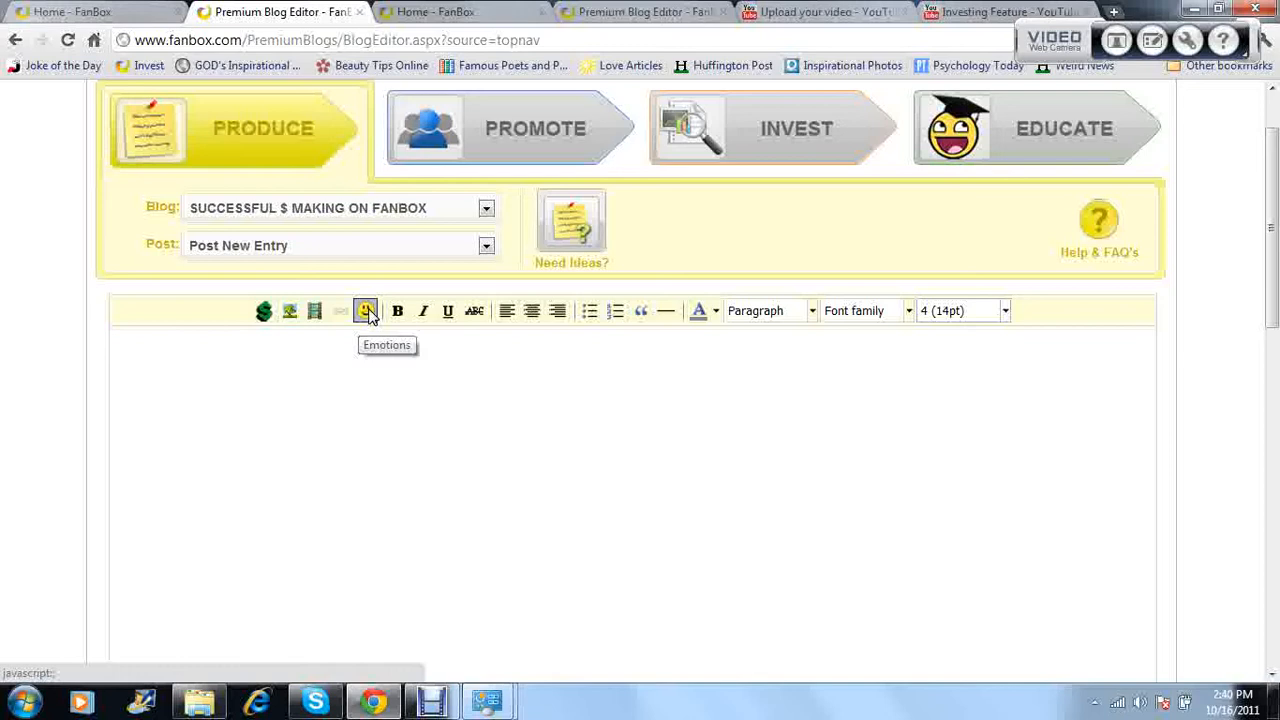
Write "Here is an instruction manual I created on the new Investing feature." in the post and add the dollar-sign image after it.
{"action": "left_click", "coordinate": [260, 370]}
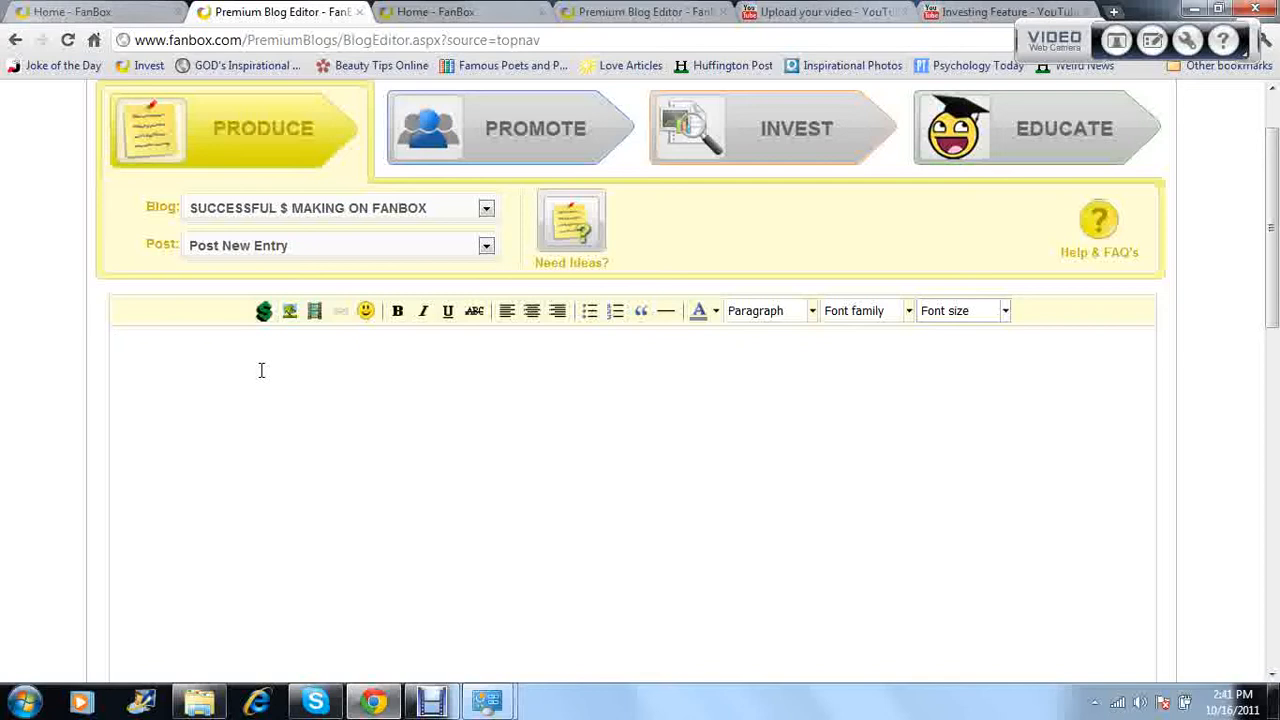
{"action": "type", "text": "Here is an instruction"}
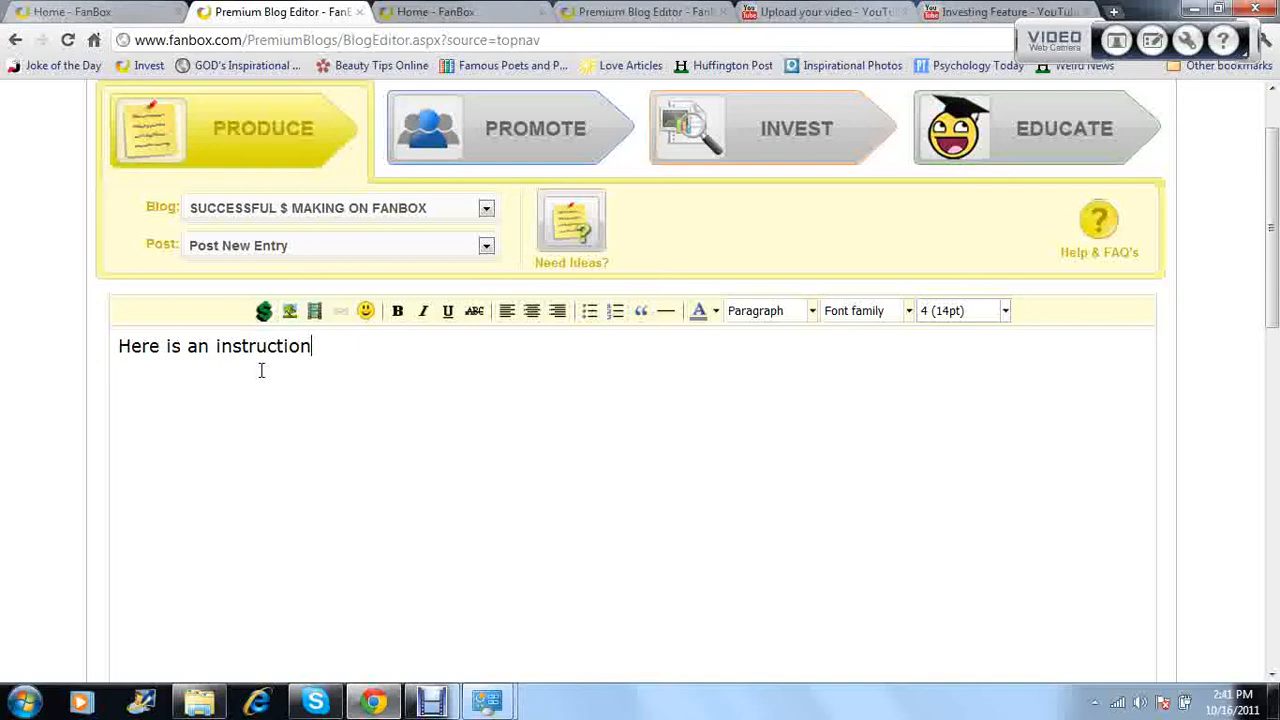
{"action": "type", "text": " manual I created"}
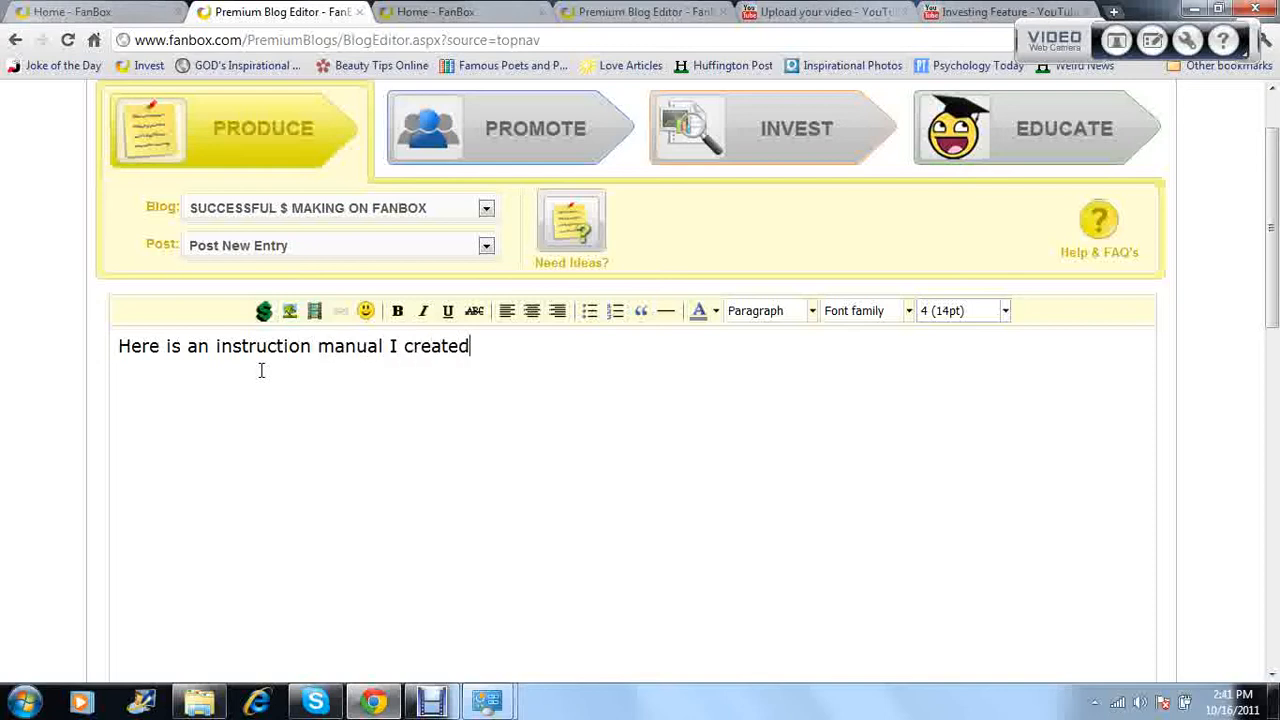
{"action": "type", "text": " on the new Investing feature."}
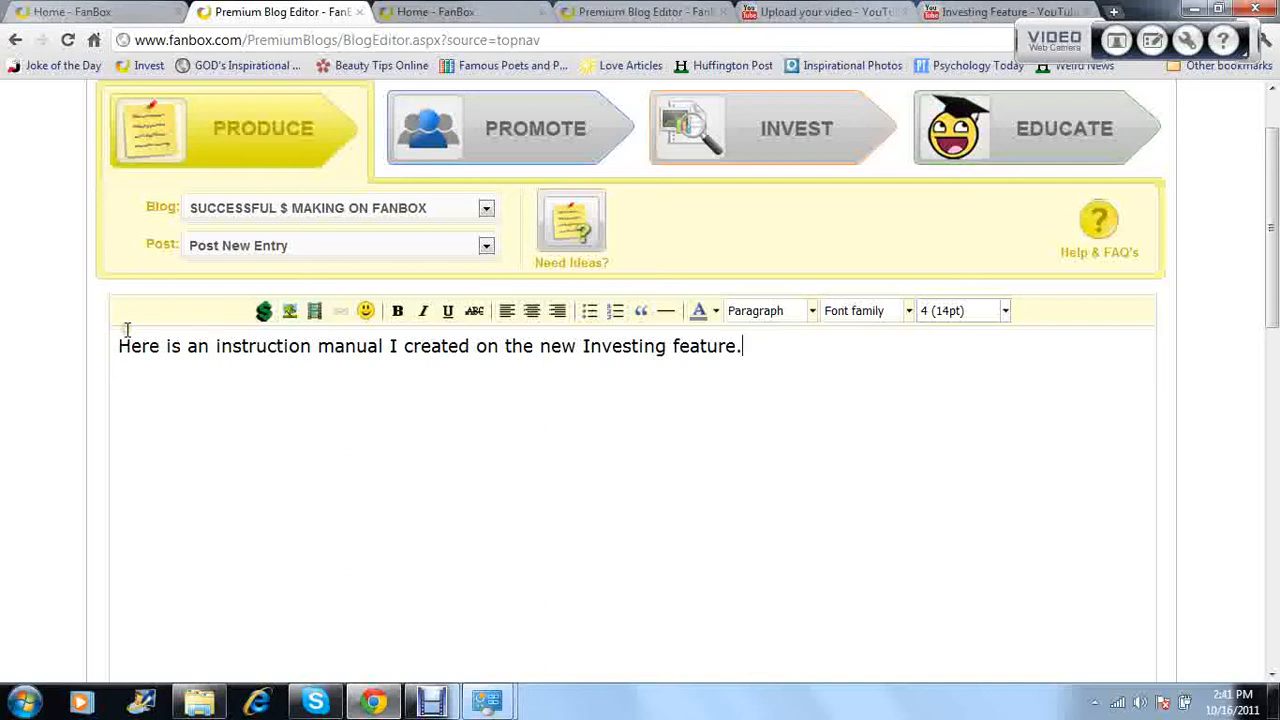
{"action": "left_click", "coordinate": [263, 312]}
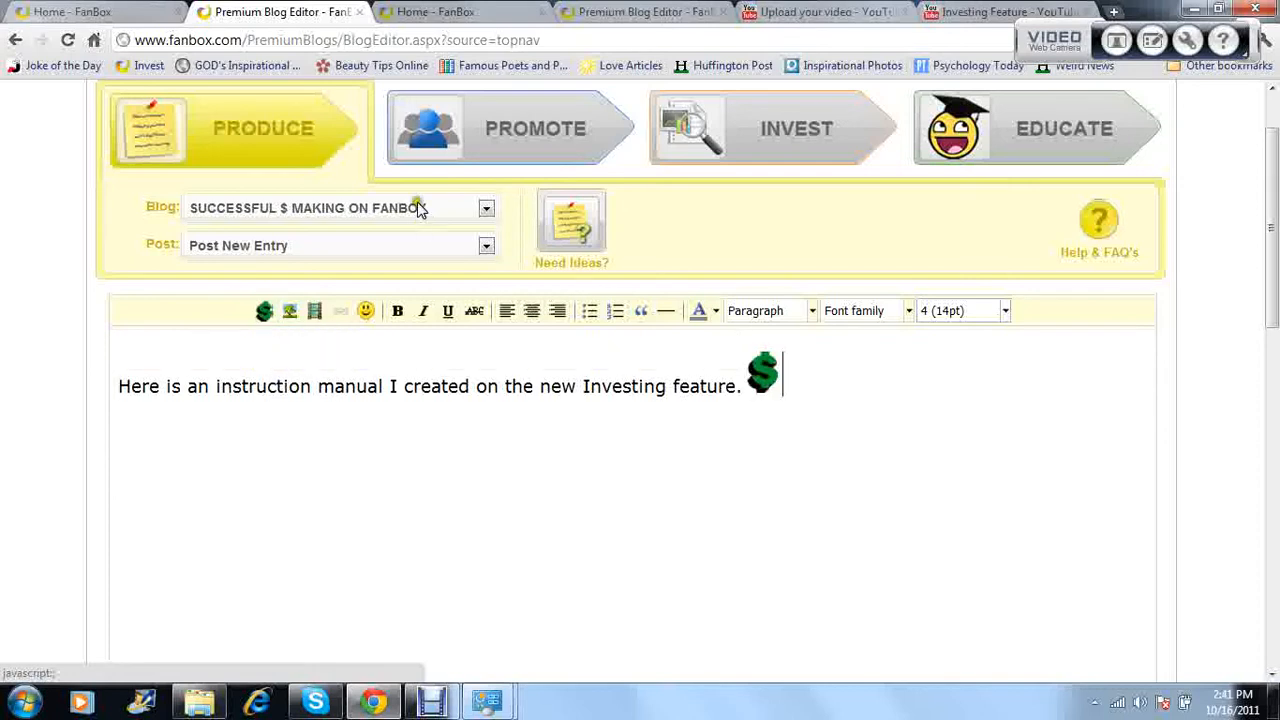
Move the new post's editor into its own browser window and start a new line below the dollar-sign image.
{"action": "left_click", "coordinate": [595, 10]}
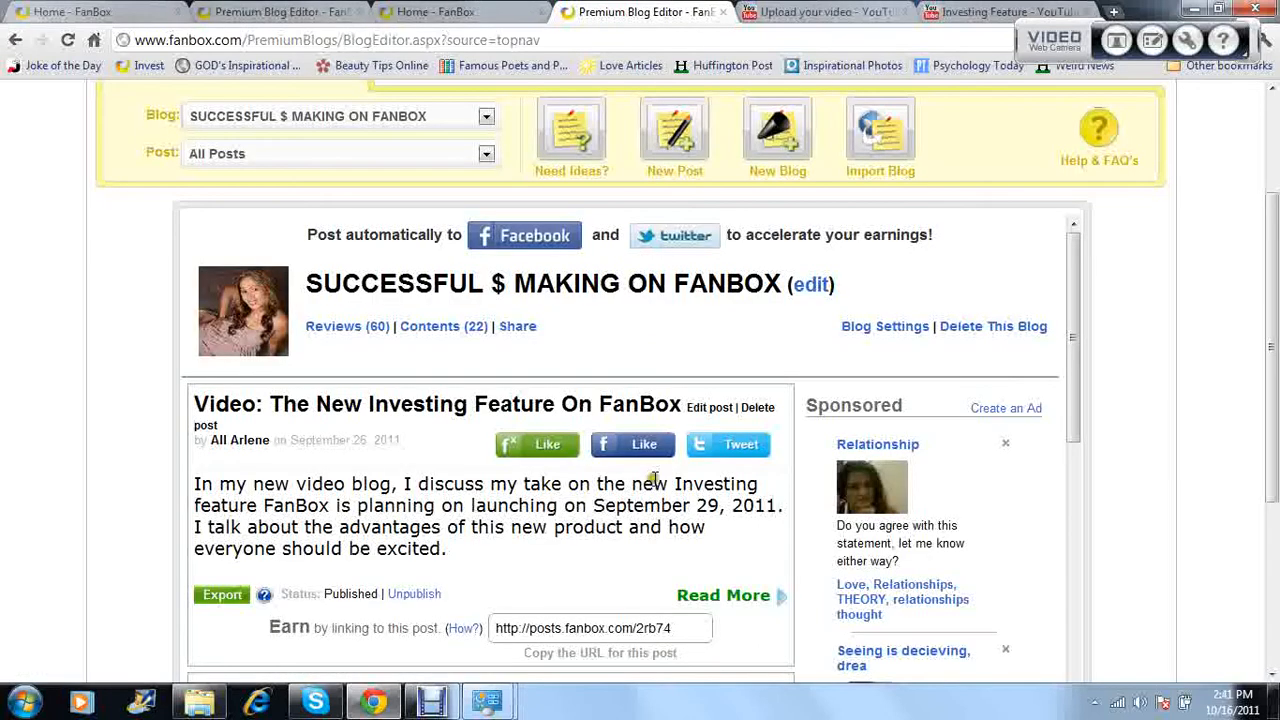
{"action": "left_click", "coordinate": [735, 597]}
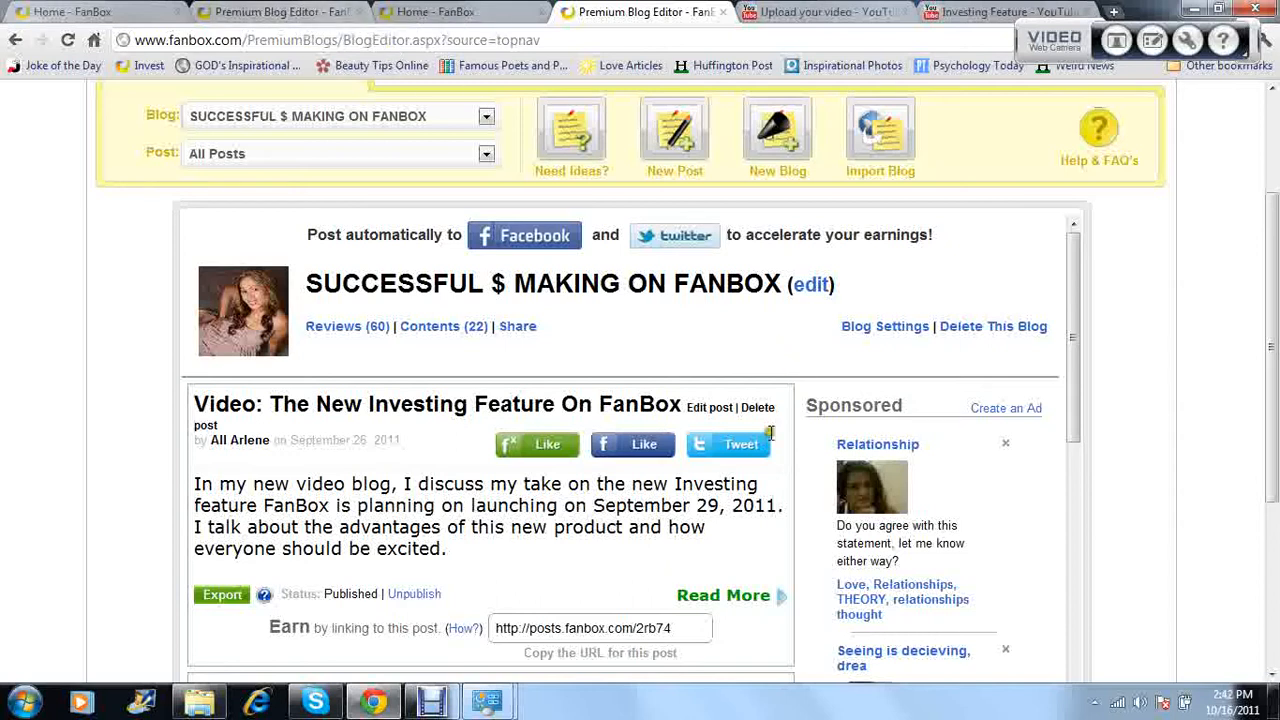
{"action": "left_click_drag", "start_coordinate": [333, 18], "coordinate": [560, 332]}
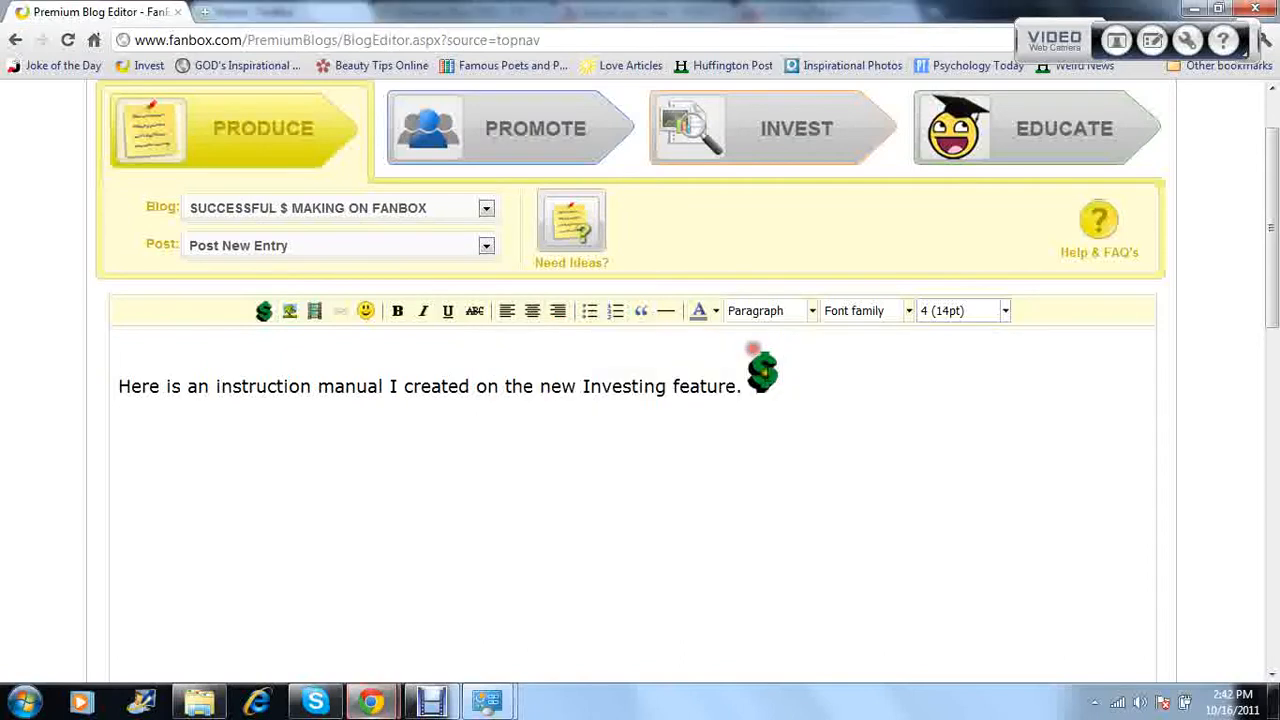
{"action": "left_click", "coordinate": [809, 391]}
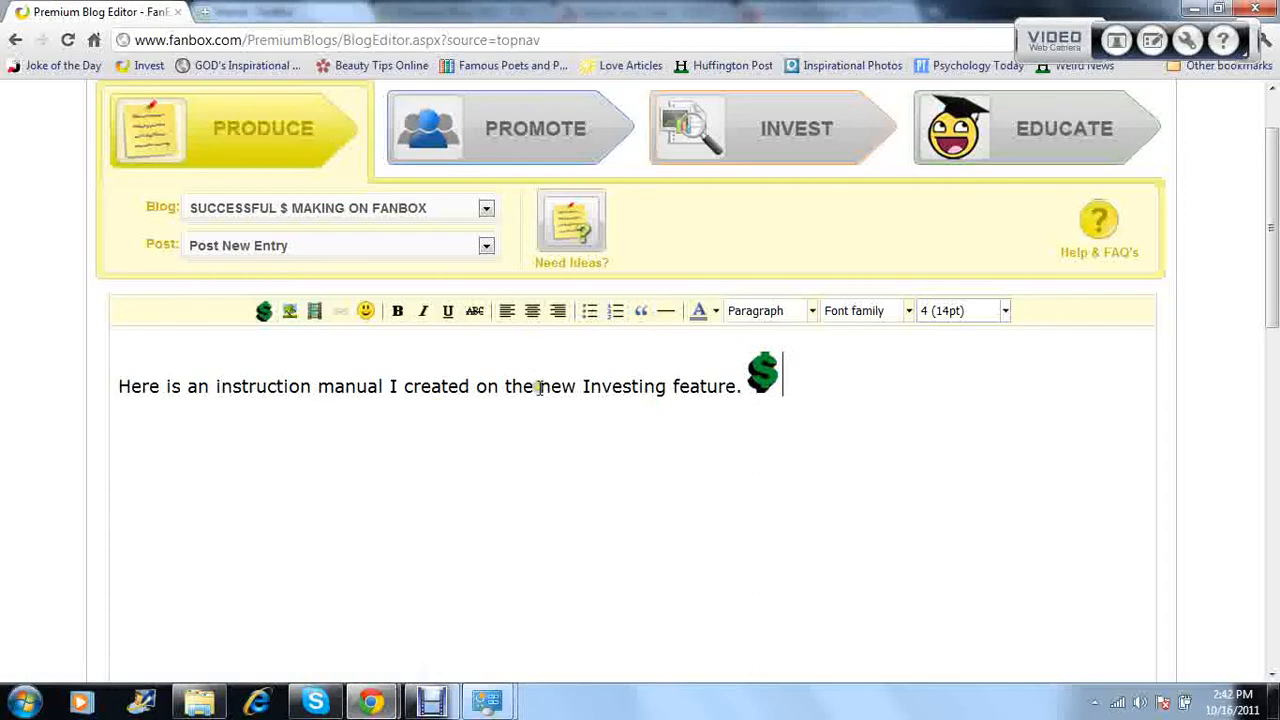
{"action": "key", "text": "Return"}
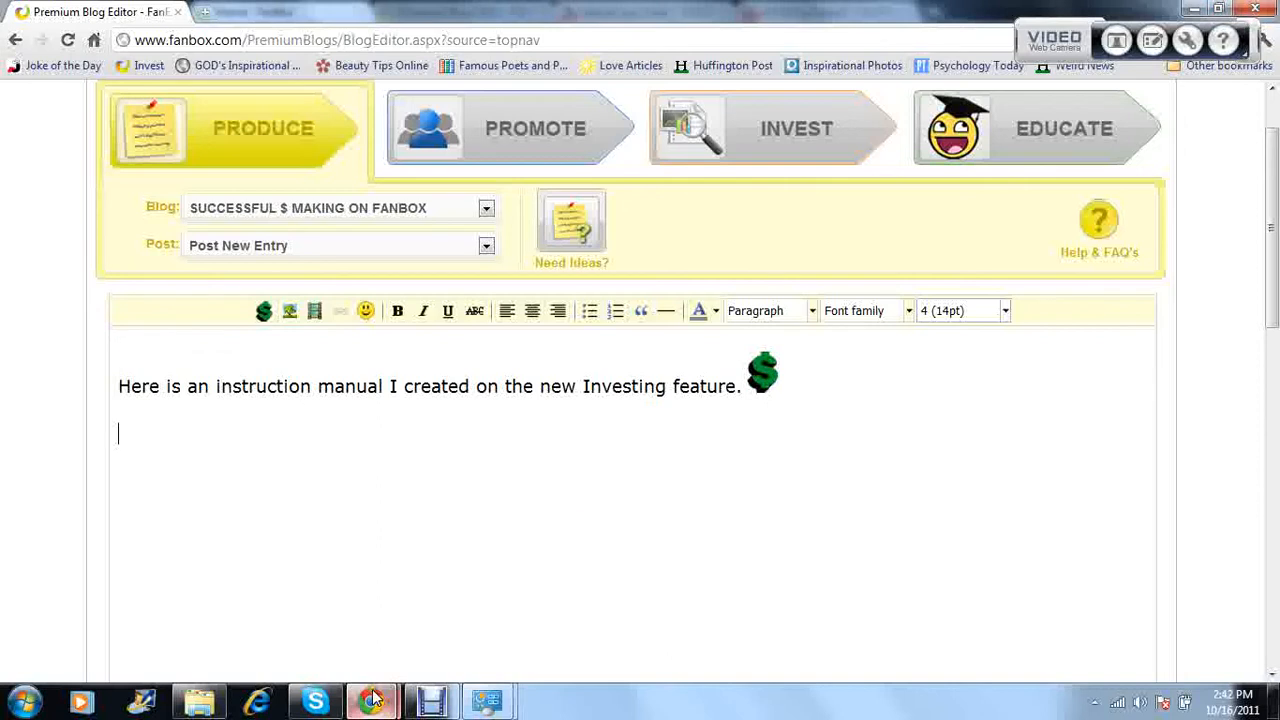
Switch to the Investing Feature video on YouTube in the other browser window and copy its share link.
{"action": "mouse_move", "coordinate": [372, 699]}
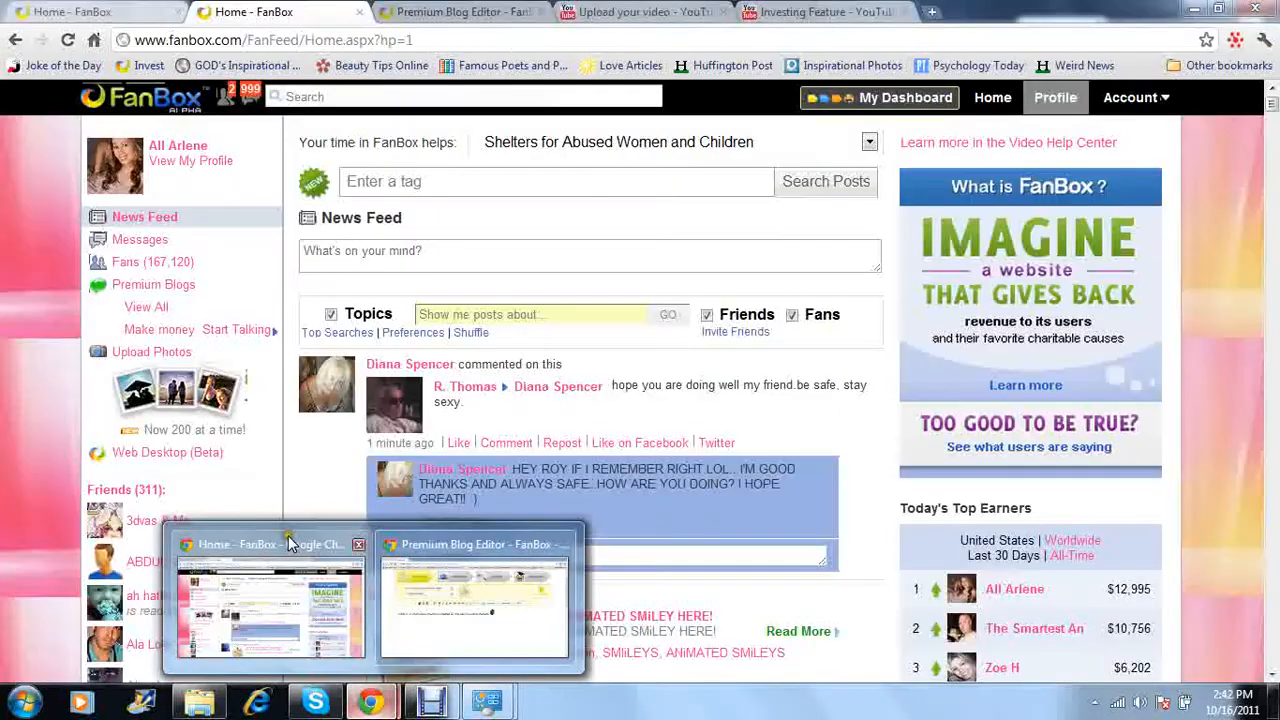
{"action": "left_click", "coordinate": [288, 540]}
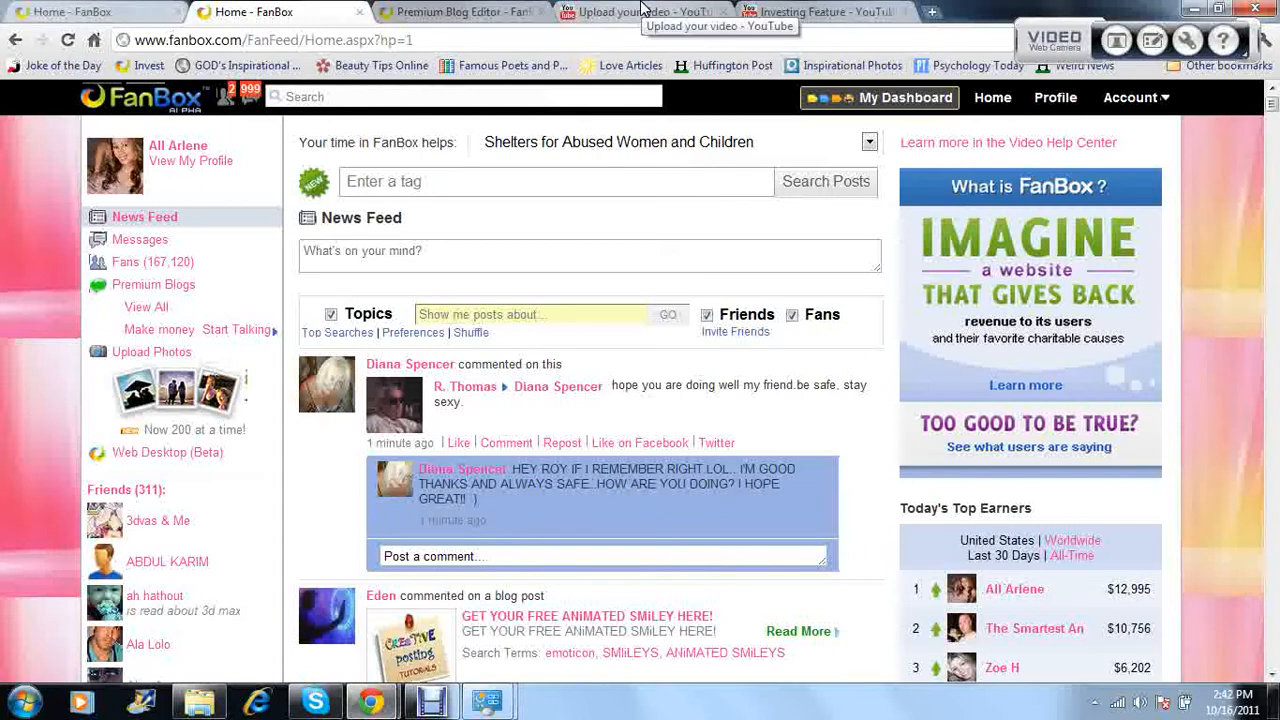
{"action": "left_click", "coordinate": [770, 10]}
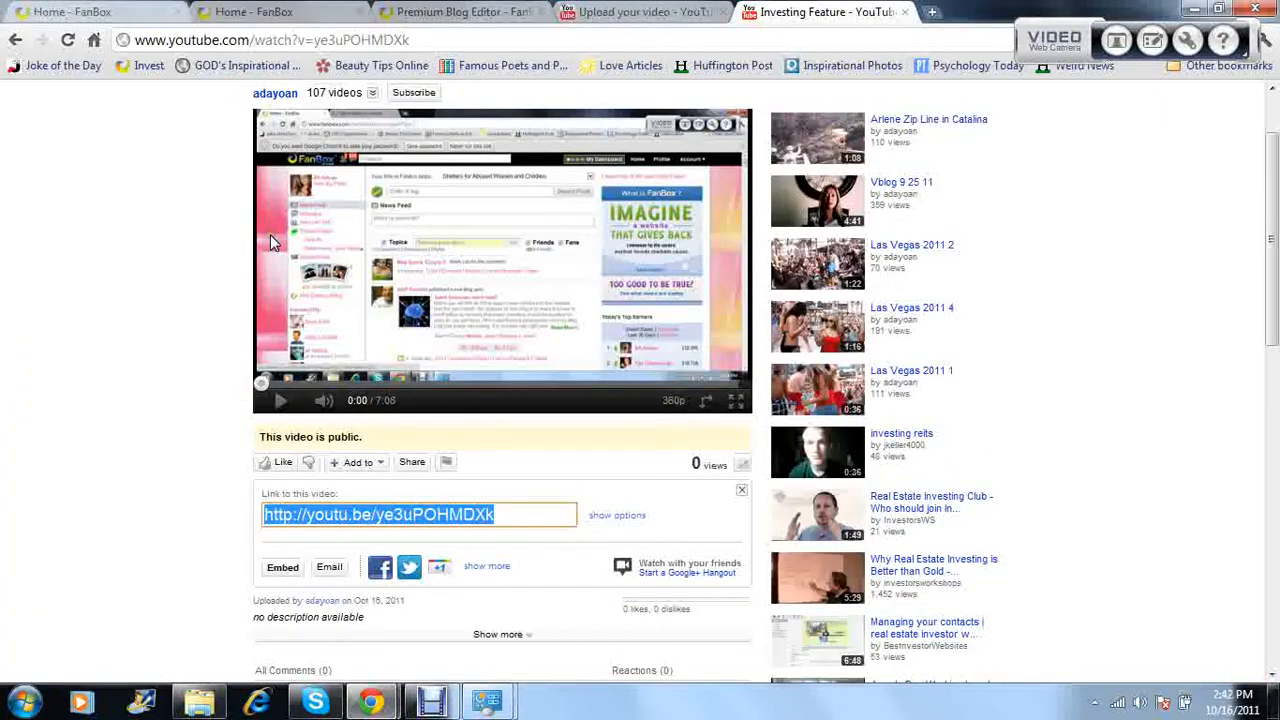
{"action": "scroll", "coordinate": [270, 240], "scroll_direction": "down", "scroll_amount": 1}
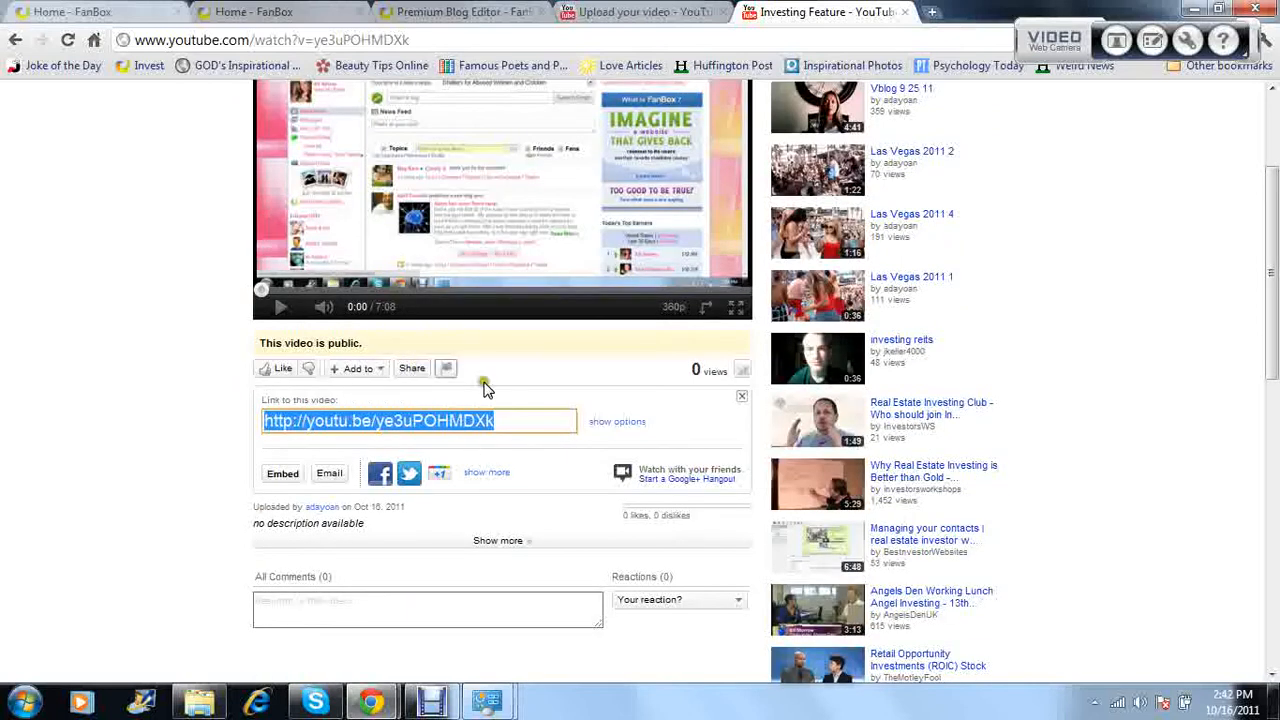
{"action": "scroll", "coordinate": [420, 370], "scroll_direction": "up", "scroll_amount": 1}
{"action": "scroll", "coordinate": [422, 373], "scroll_direction": "down", "scroll_amount": 1}
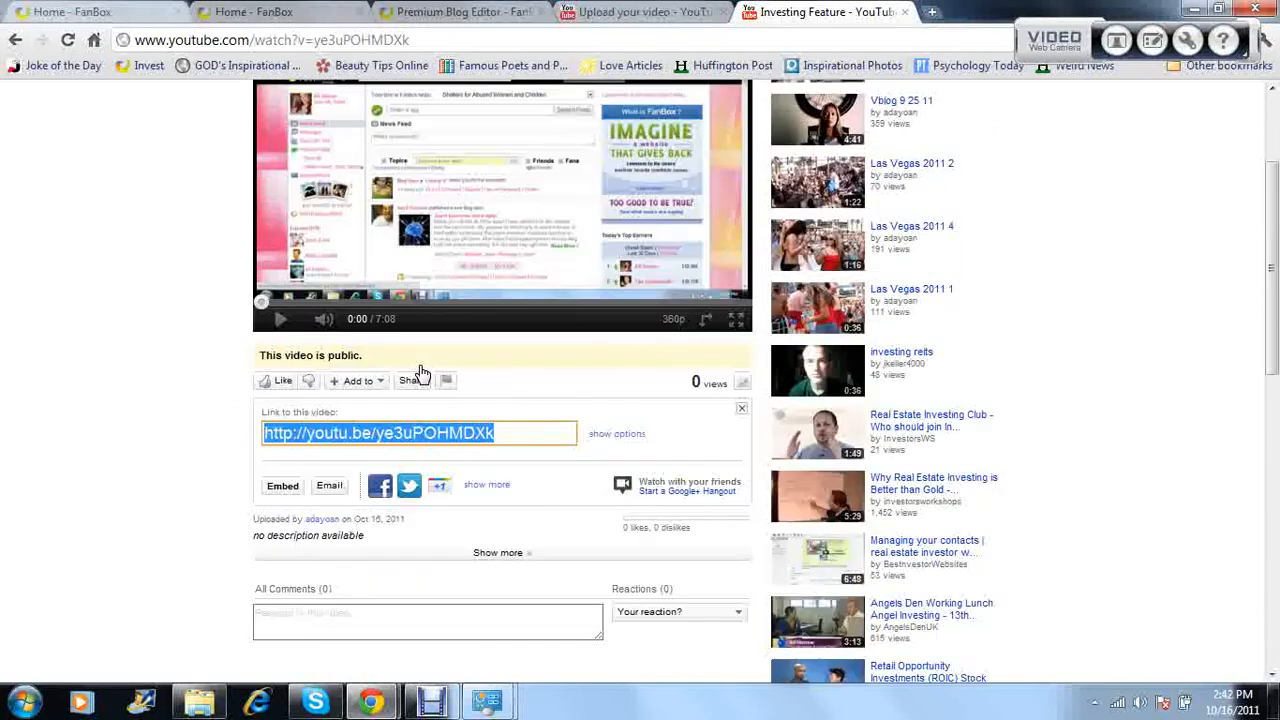
{"action": "left_click", "coordinate": [412, 382]}
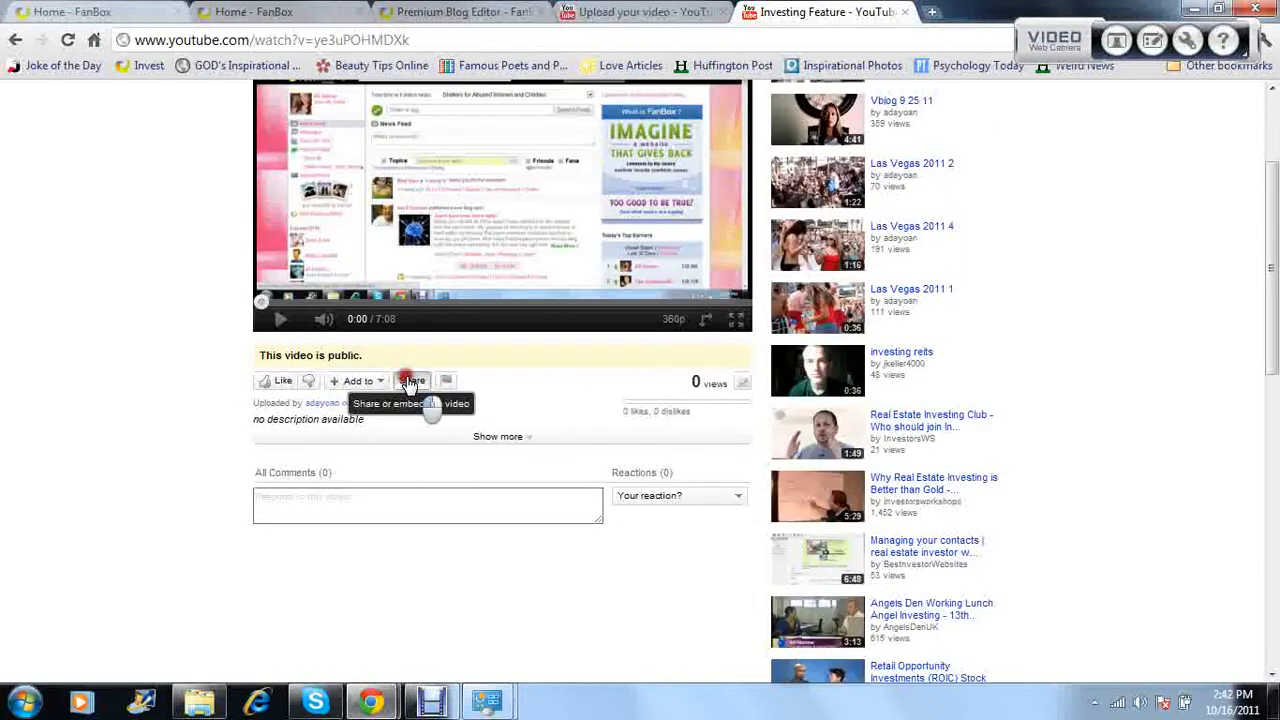
{"action": "left_click", "coordinate": [410, 382]}
{"action": "left_click_drag", "start_coordinate": [505, 434], "coordinate": [310, 431]}
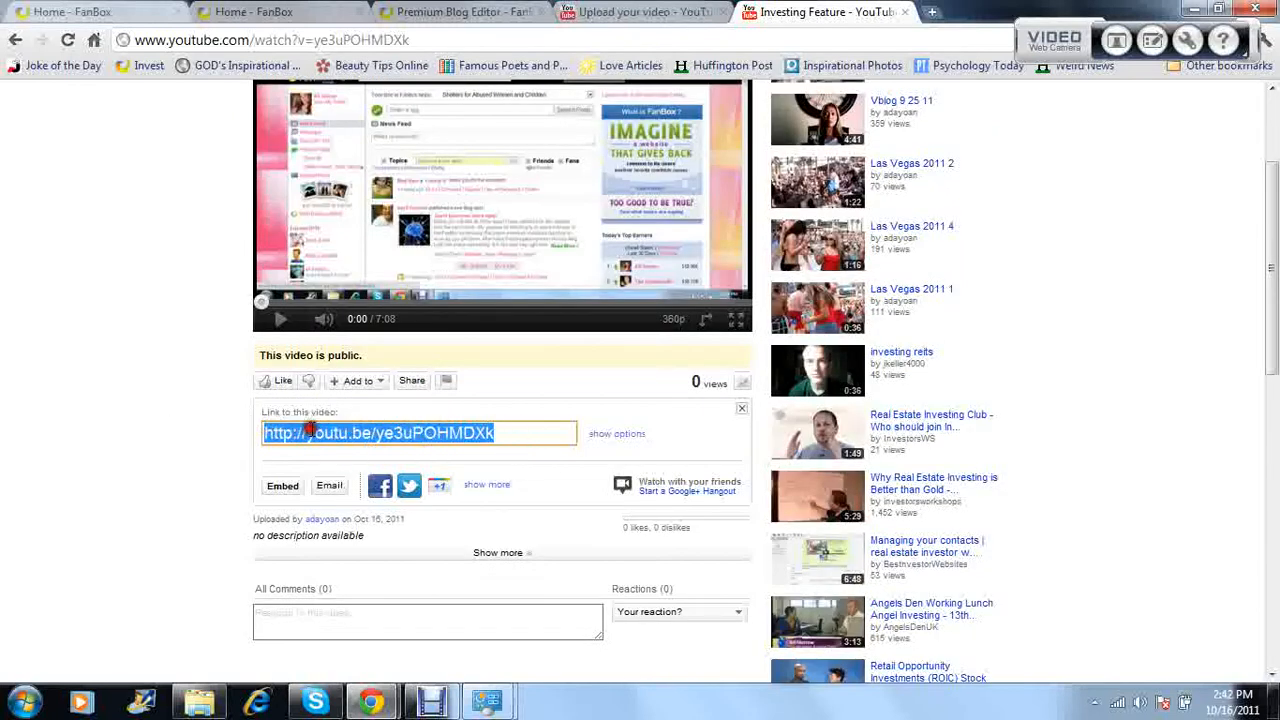
{"action": "right_click", "coordinate": [418, 432]}
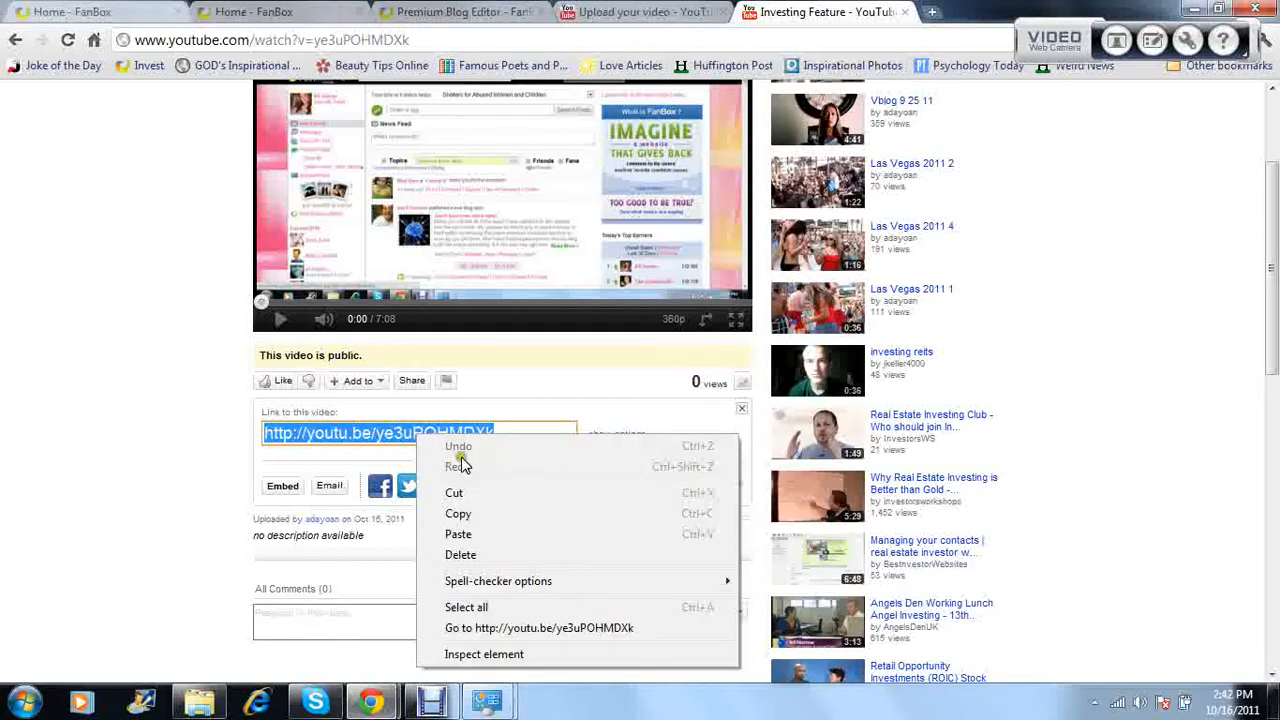
{"action": "left_click", "coordinate": [458, 514]}
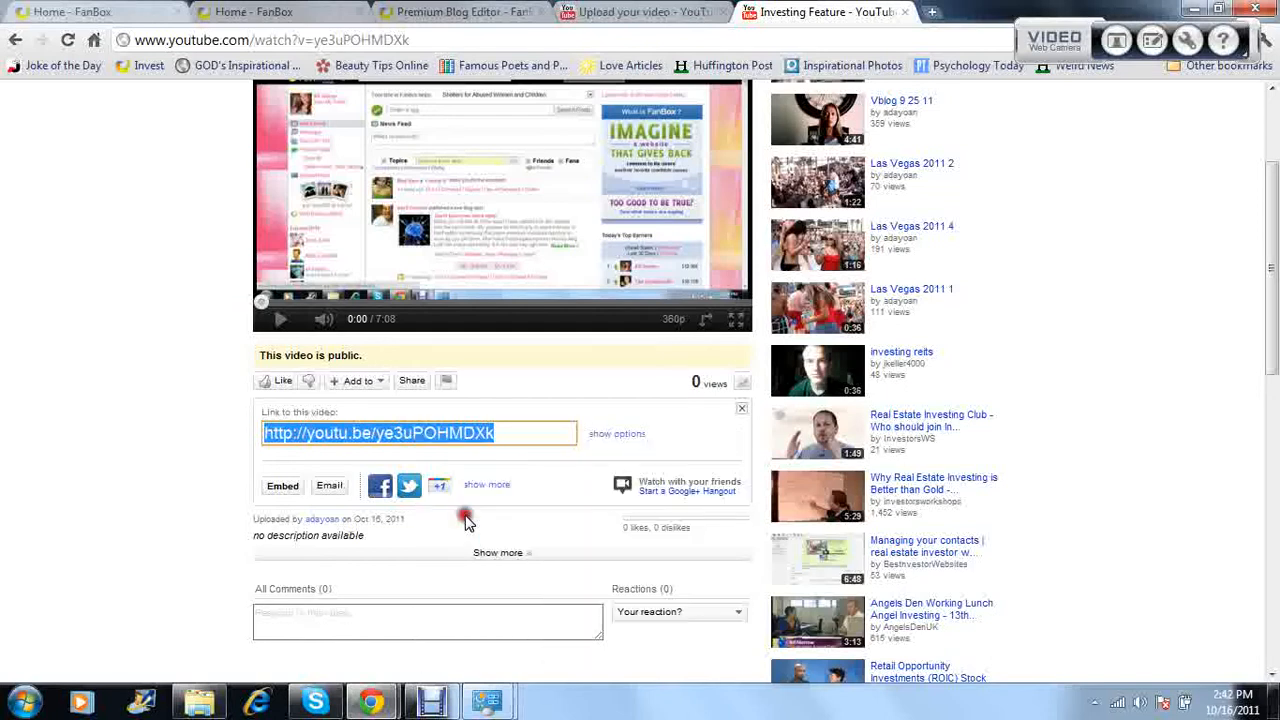
{"action": "left_click", "coordinate": [386, 20]}
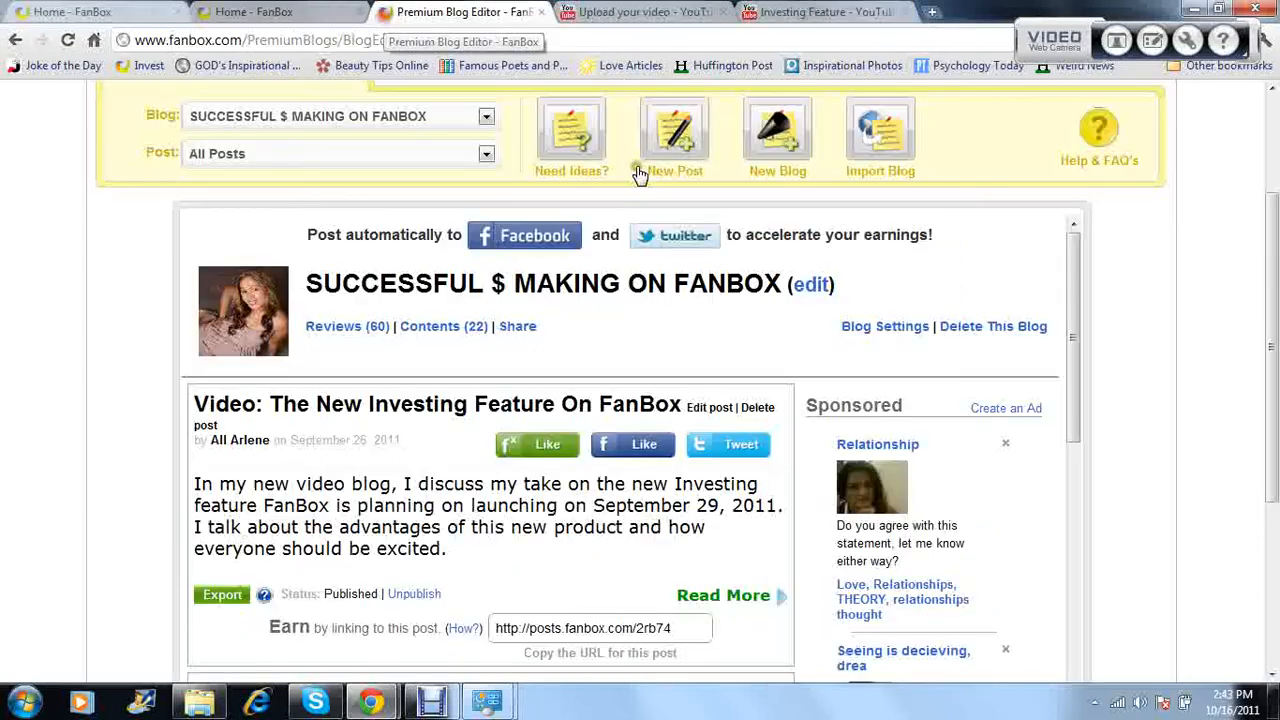
{"action": "mouse_move", "coordinate": [385, 703]}
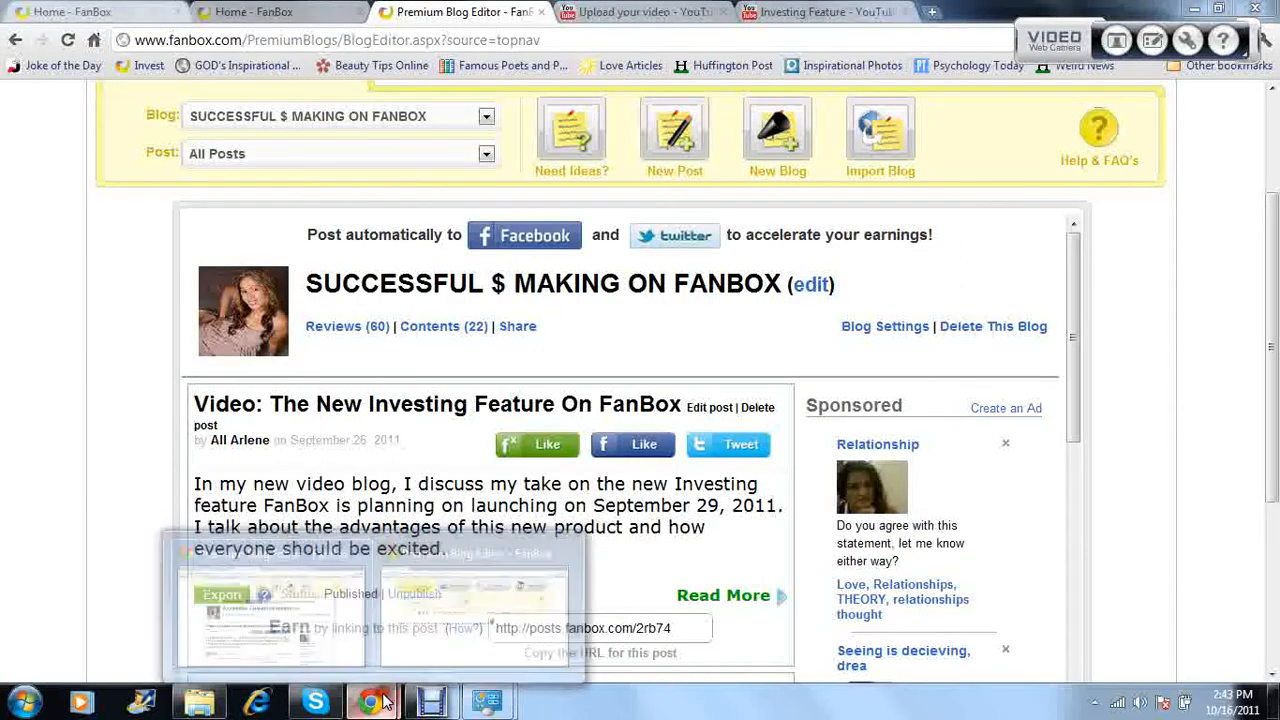
{"action": "left_click", "coordinate": [455, 638]}
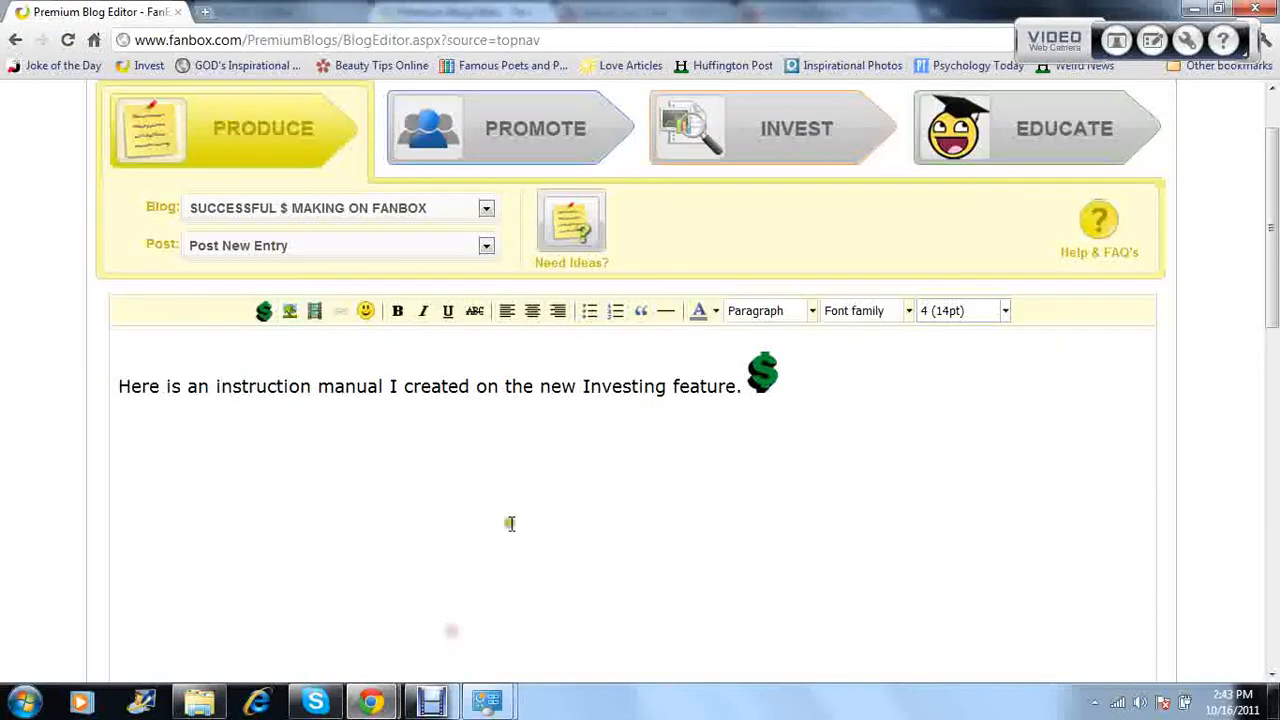
{"action": "left_click", "coordinate": [322, 318]}
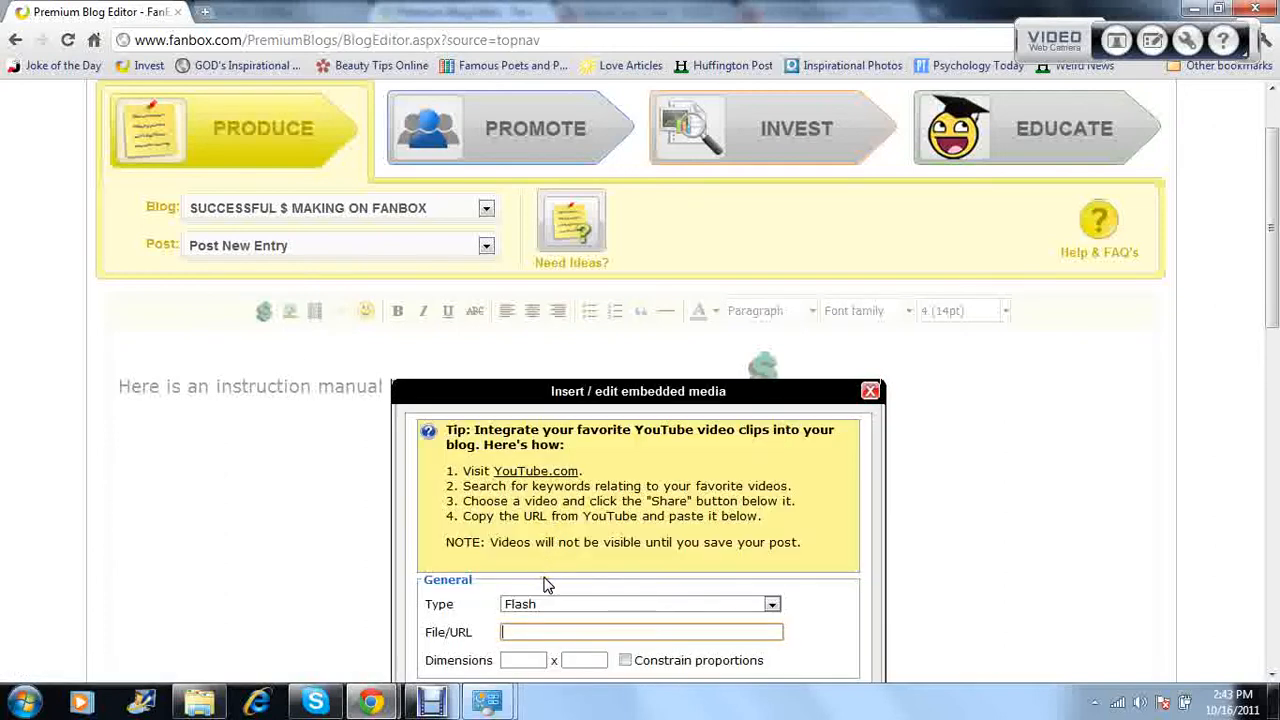
{"action": "right_click", "coordinate": [532, 630]}
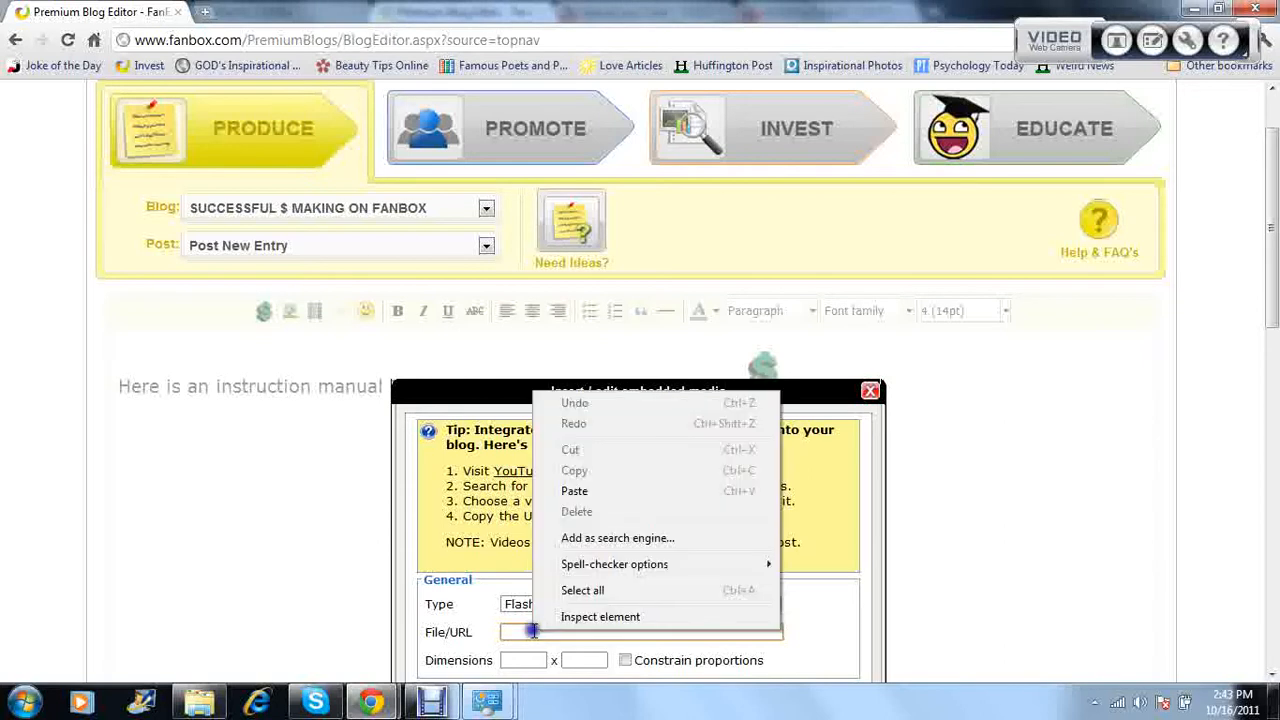
{"action": "left_click", "coordinate": [588, 493]}
{"action": "scroll", "coordinate": [593, 492], "scroll_direction": "down", "scroll_amount": 2}
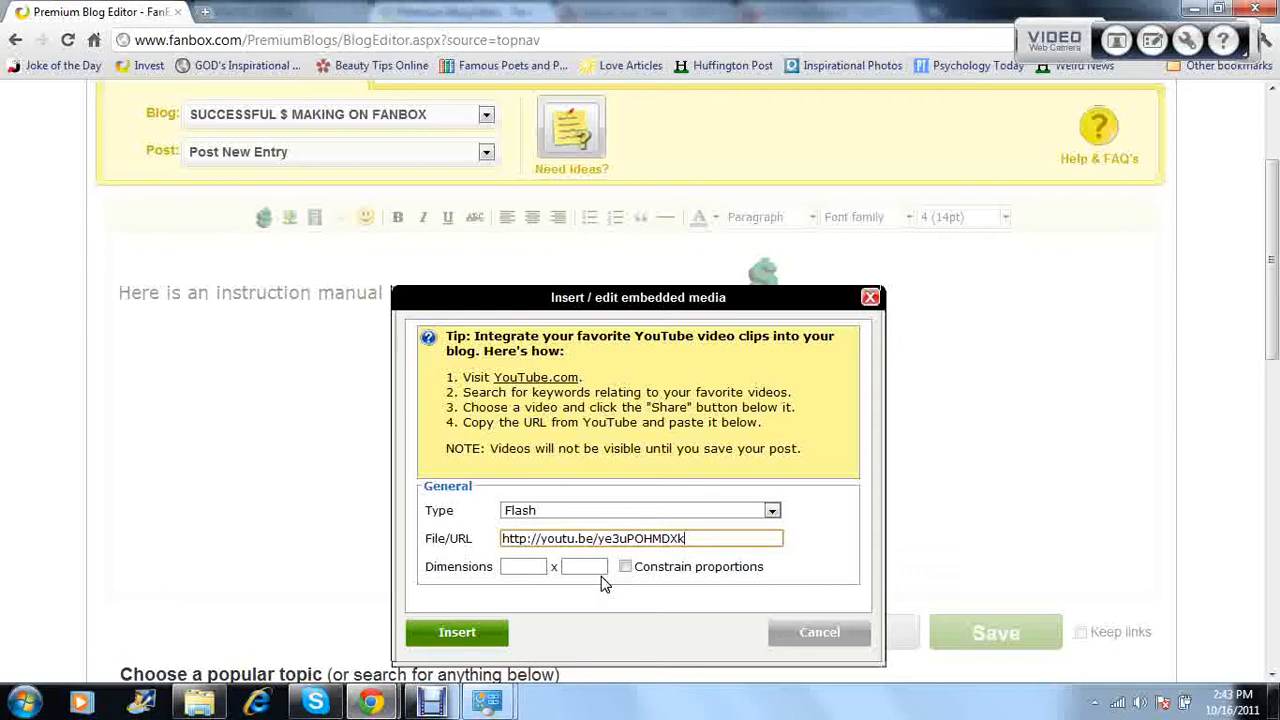
{"action": "type", "text": "&autoplay=1"}
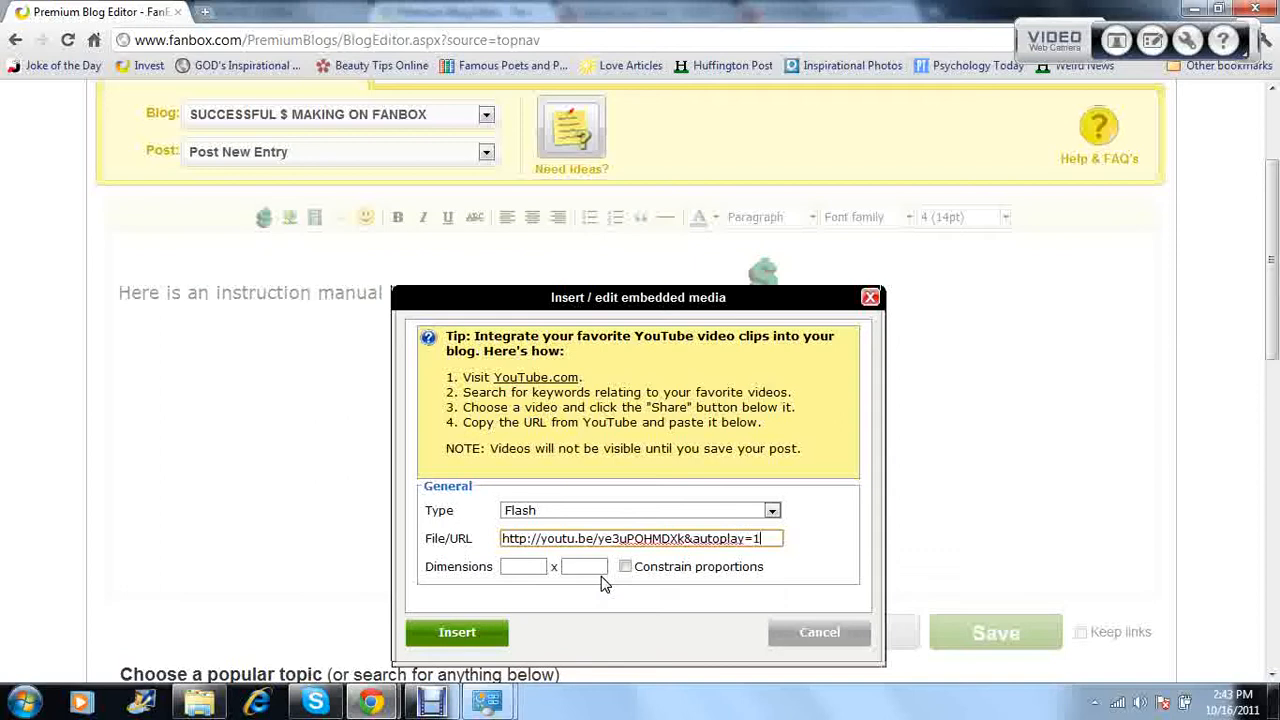
{"action": "left_click", "coordinate": [450, 640]}
Write "Link to my video on investing" on a new line below the embedded video.
{"action": "scroll", "coordinate": [455, 647], "scroll_direction": "down", "scroll_amount": 1}
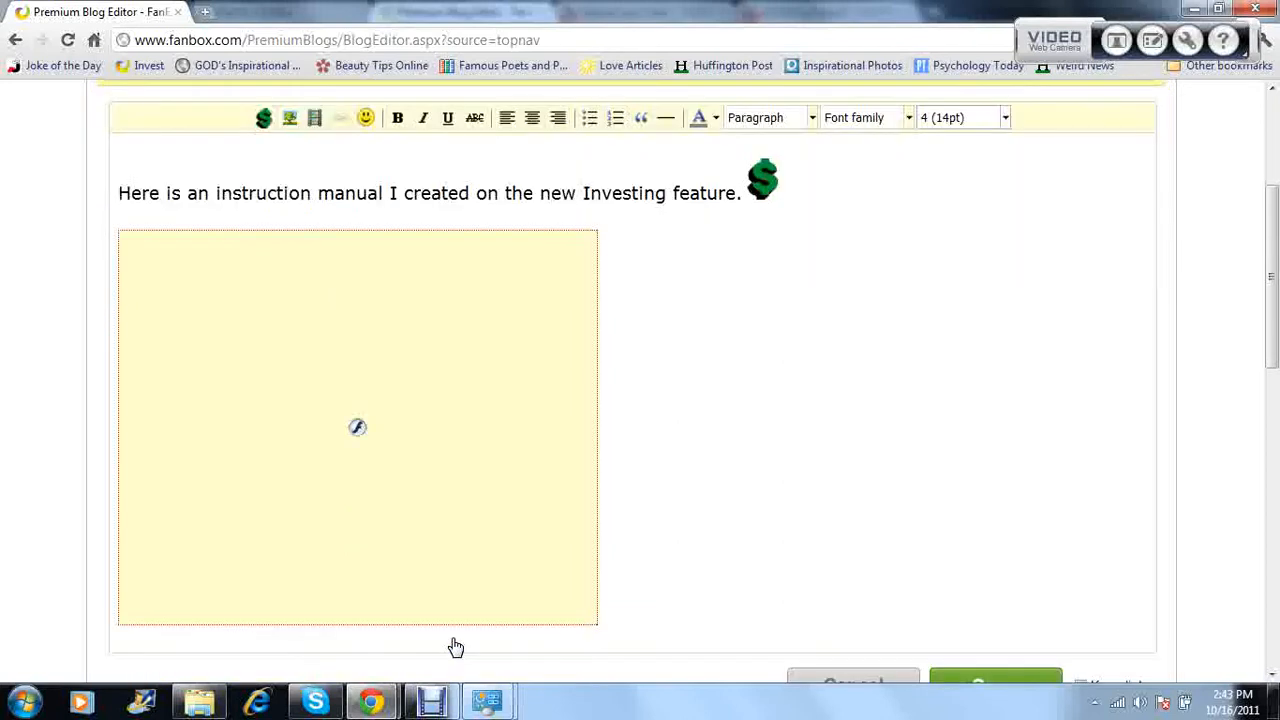
{"action": "scroll", "coordinate": [455, 647], "scroll_direction": "up", "scroll_amount": 1}
{"action": "scroll", "coordinate": [455, 647], "scroll_direction": "down", "scroll_amount": 1}
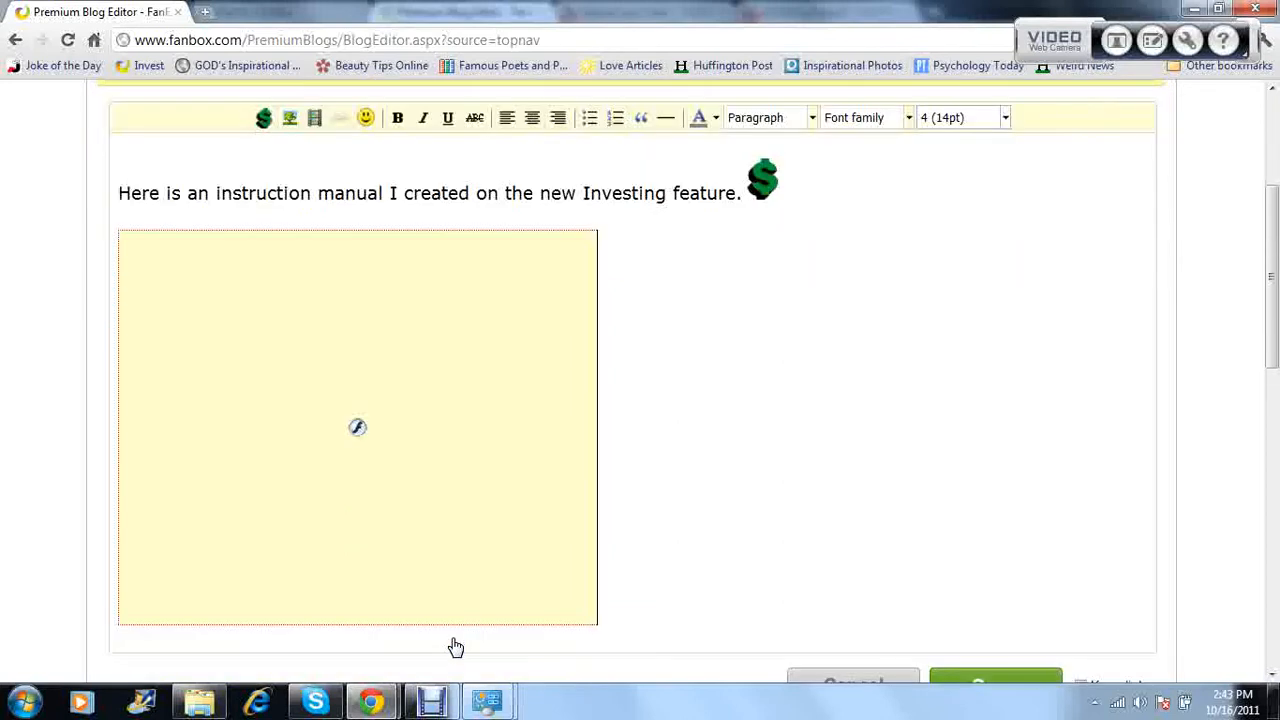
{"action": "scroll", "coordinate": [453, 646], "scroll_direction": "down", "scroll_amount": 1}
{"action": "scroll", "coordinate": [451, 646], "scroll_direction": "up", "scroll_amount": 2}
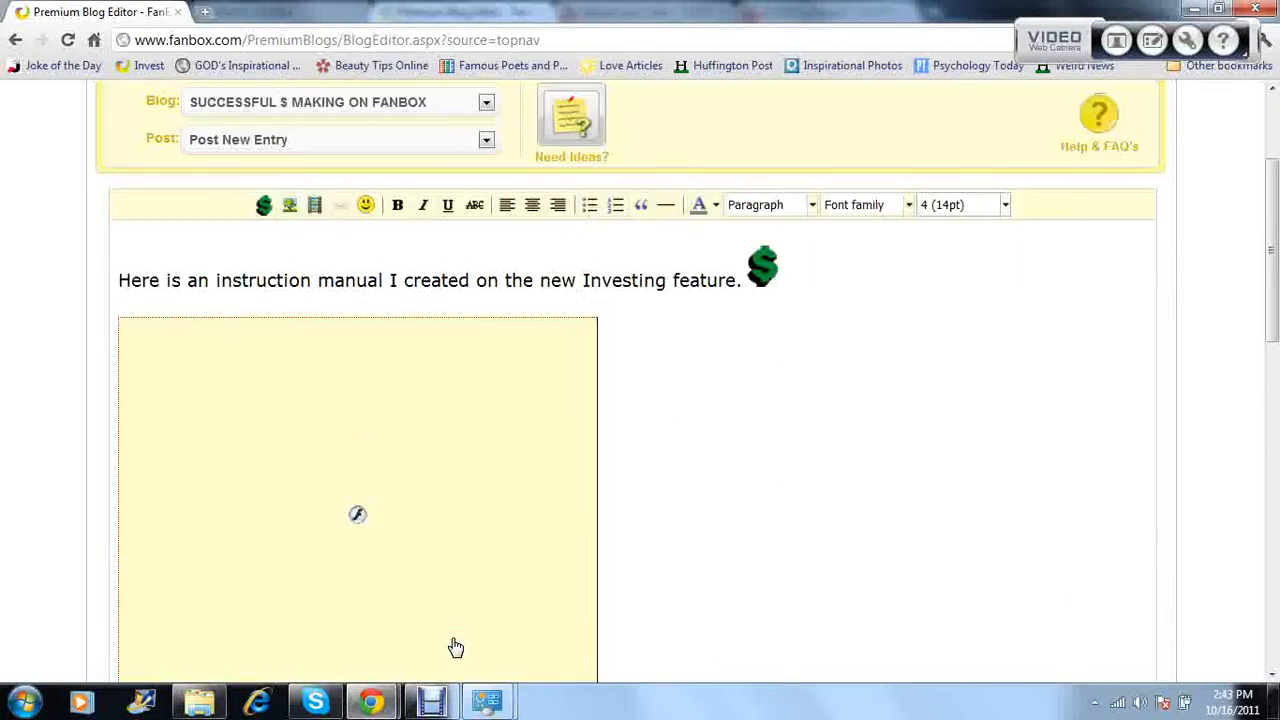
{"action": "scroll", "coordinate": [667, 602], "scroll_direction": "down", "scroll_amount": 1}
{"action": "left_click_drag", "start_coordinate": [1272, 312], "coordinate": [1272, 335]}
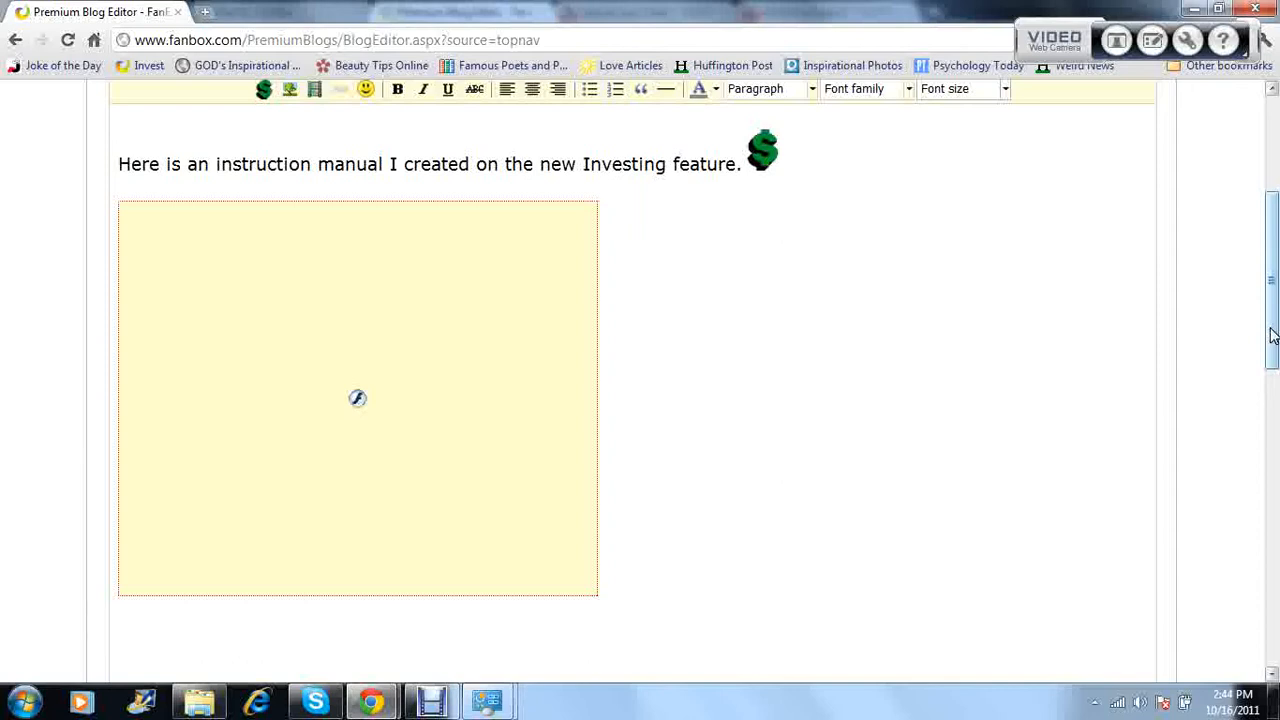
{"action": "type", "text": "Link to m"}
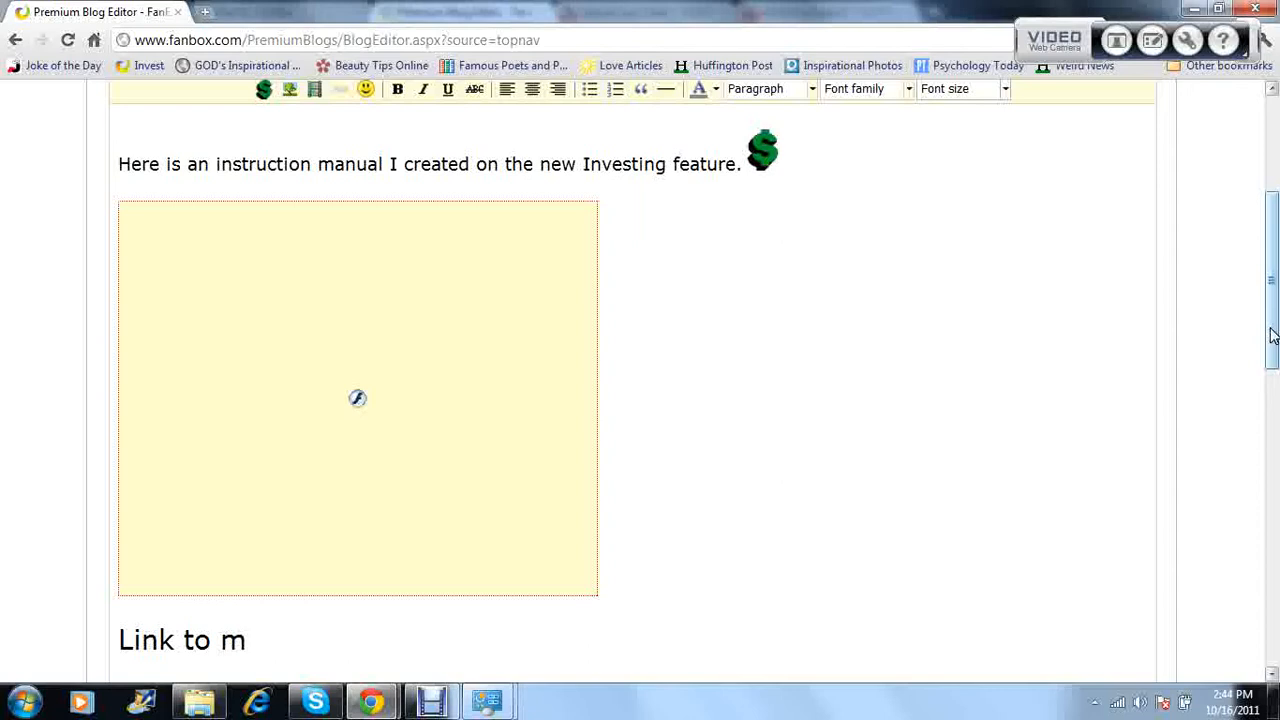
{"action": "type", "text": "y video on investing"}
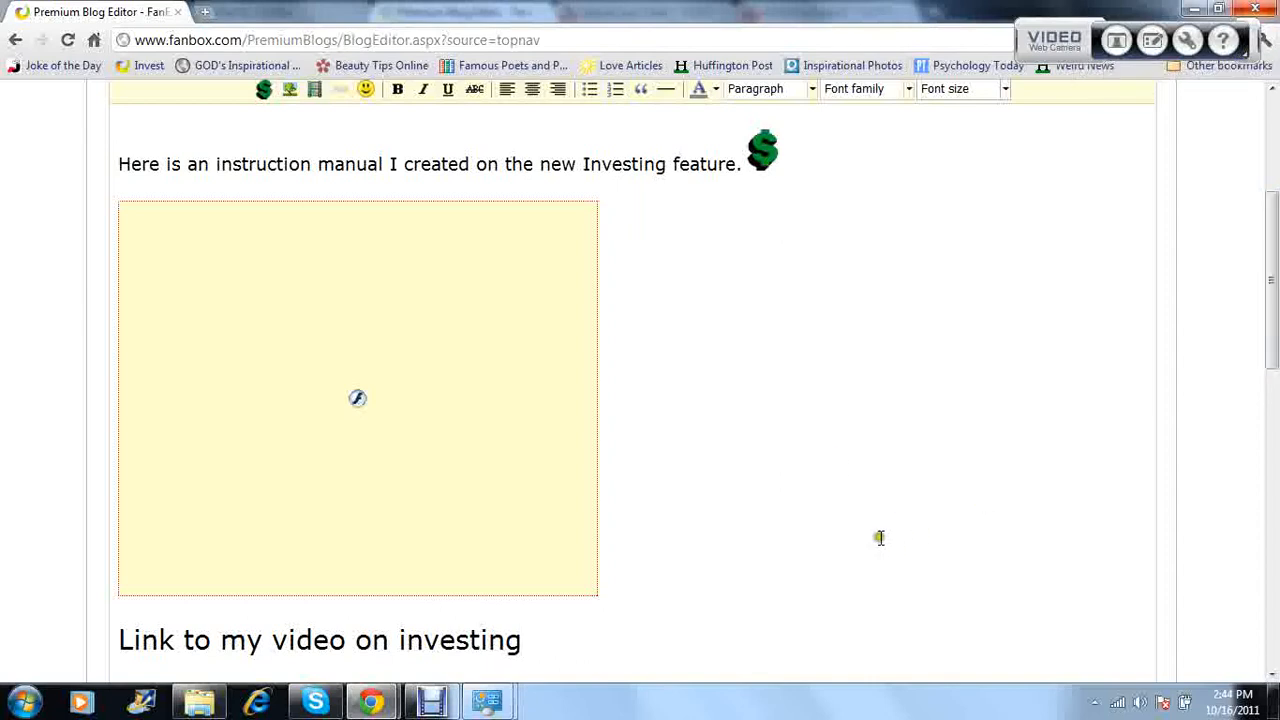
Switch to the other browser window and copy the URL of the post "Video: The New Investing Feature On FanBox".
{"action": "mouse_move", "coordinate": [365, 703]}
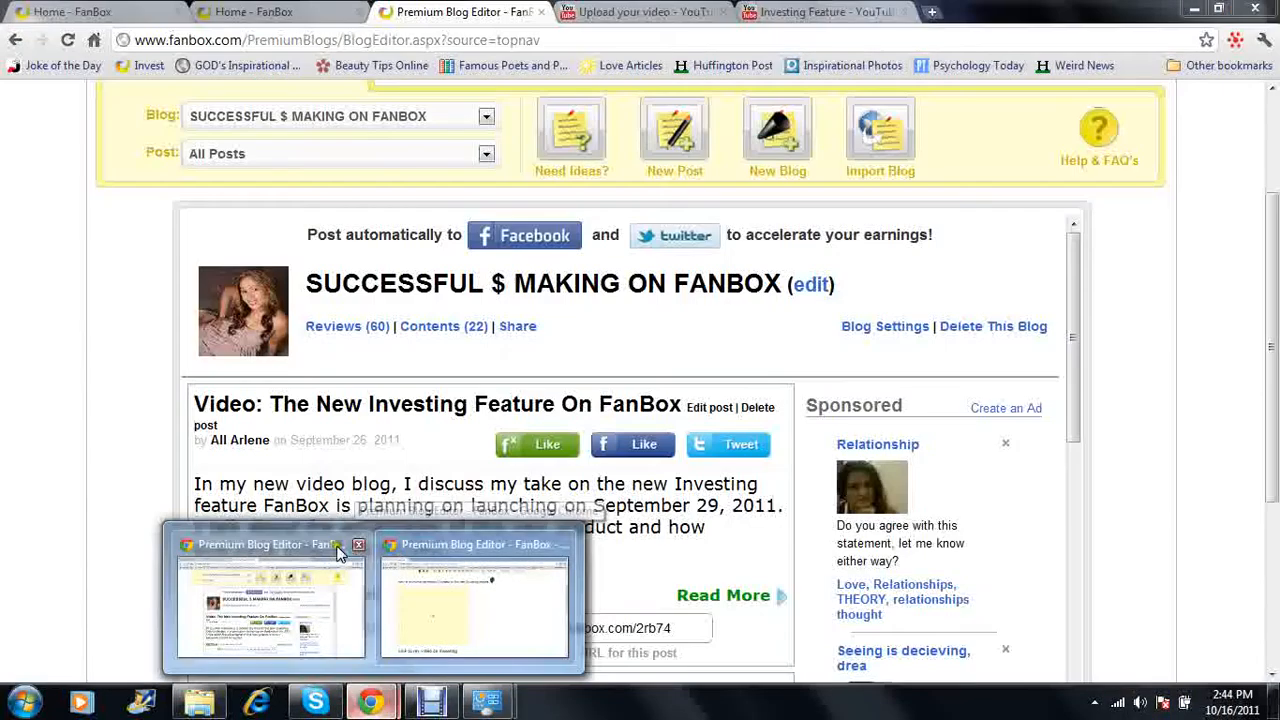
{"action": "left_click", "coordinate": [328, 540]}
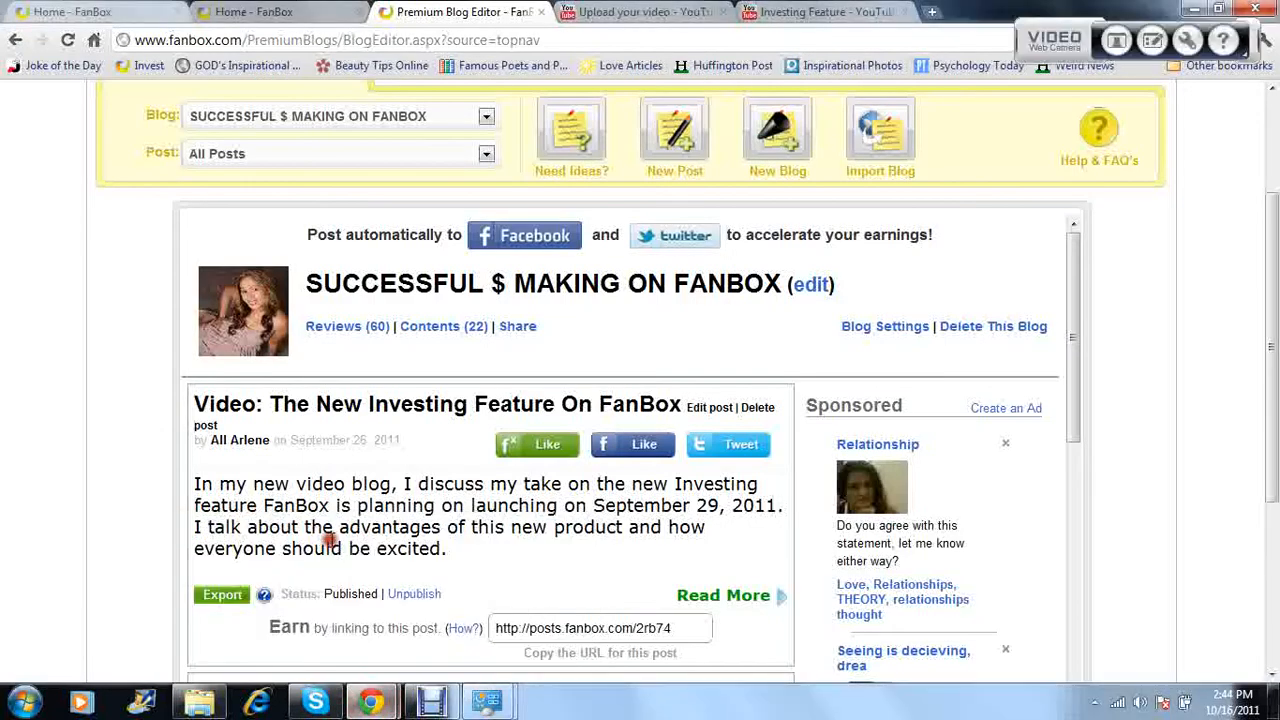
{"action": "left_click", "coordinate": [665, 627]}
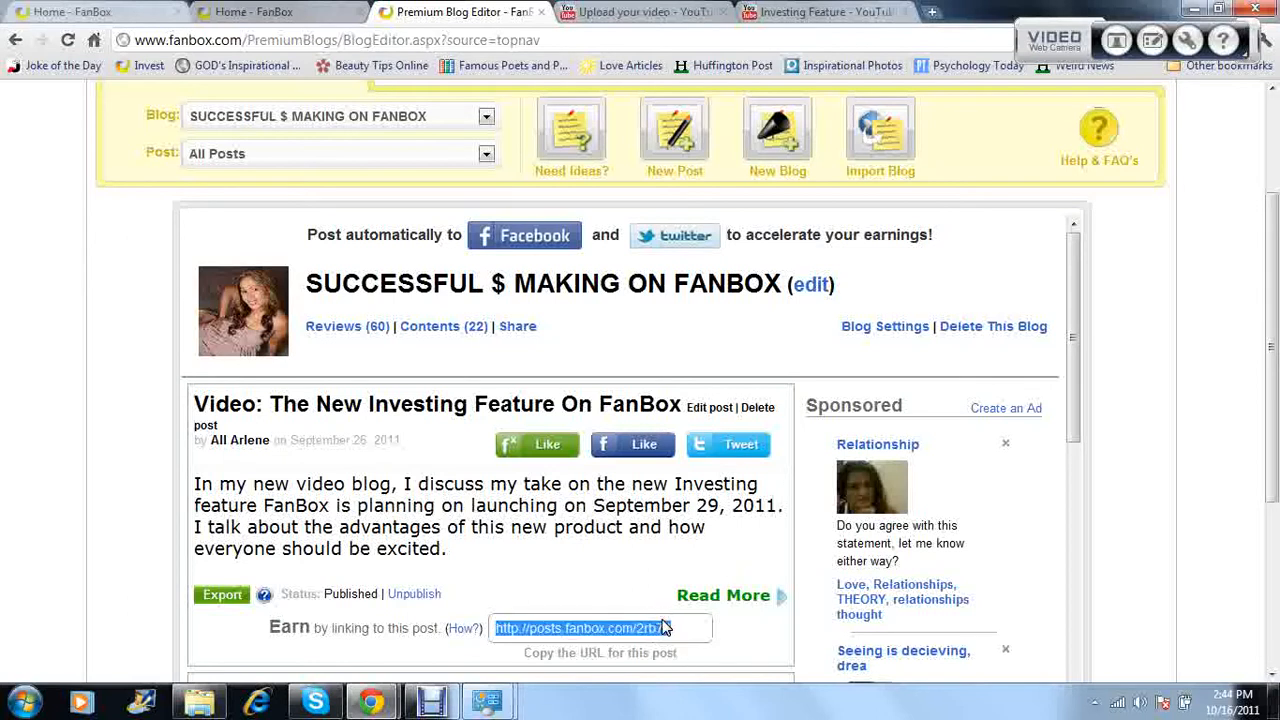
{"action": "right_click", "coordinate": [665, 627]}
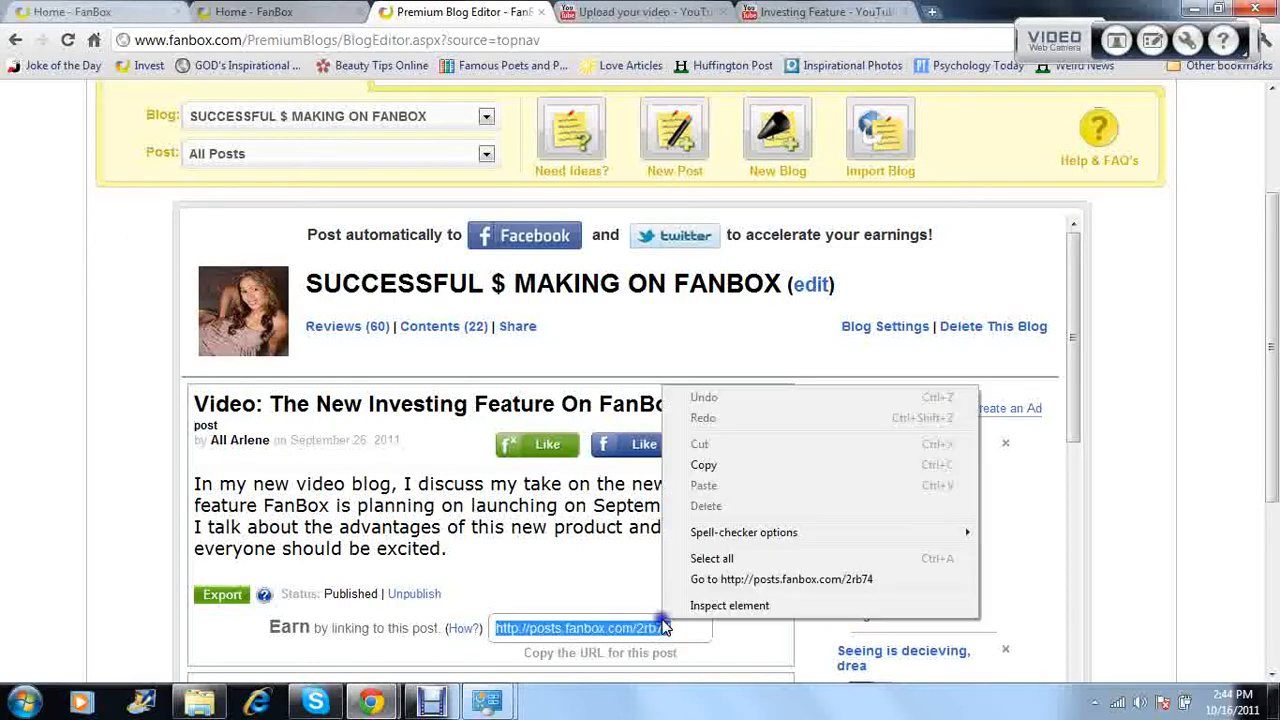
{"action": "left_click", "coordinate": [727, 463]}
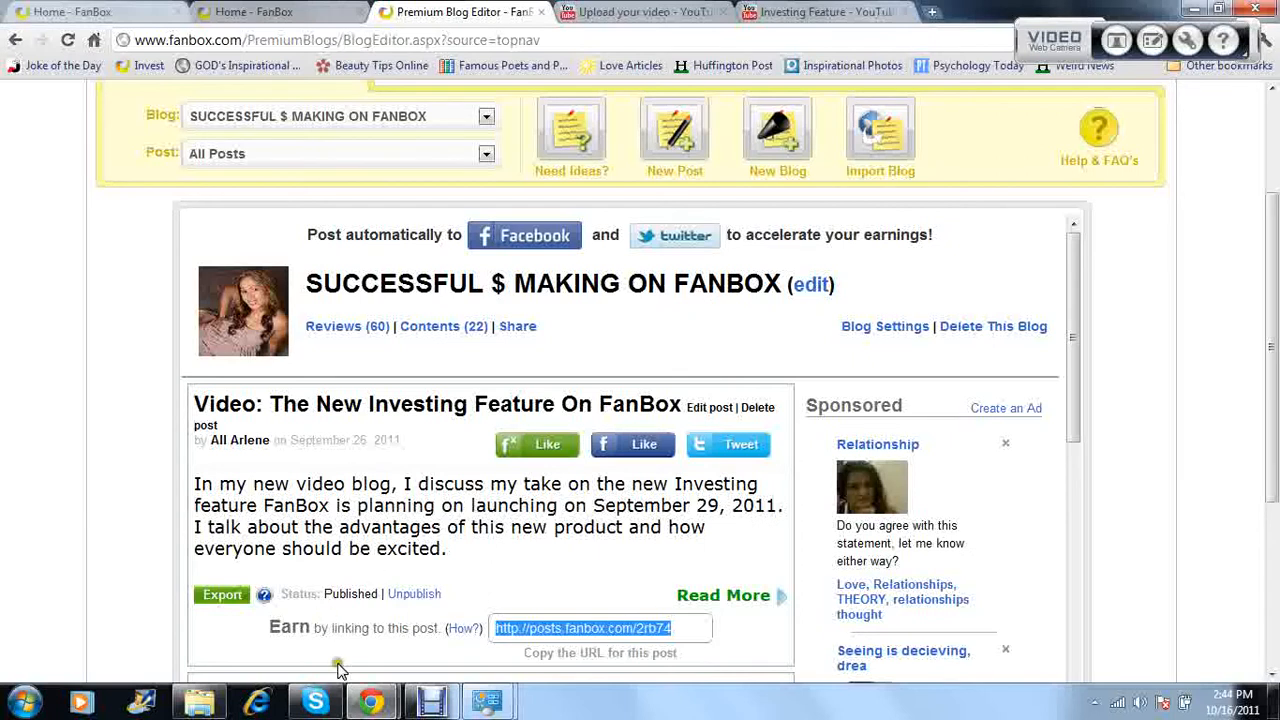
{"action": "left_click", "coordinate": [373, 706]}
{"action": "left_click", "coordinate": [423, 635]}
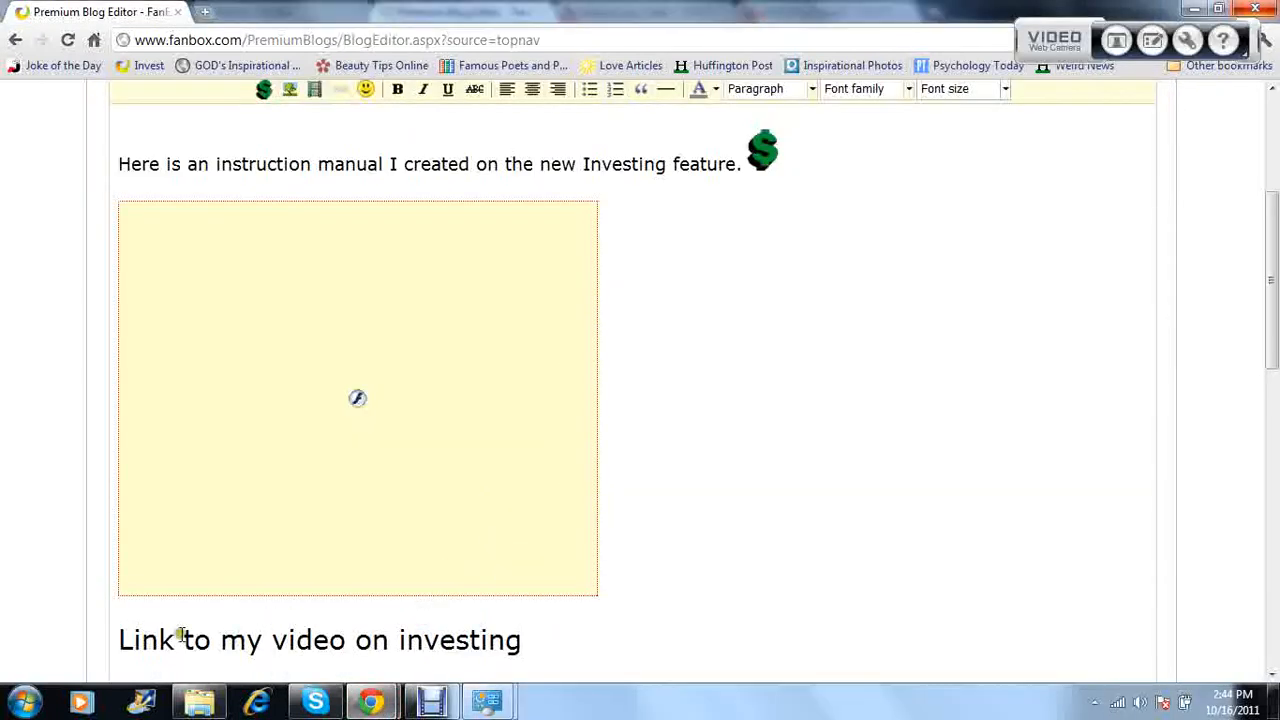
{"action": "left_click_drag", "start_coordinate": [172, 636], "coordinate": [124, 632]}
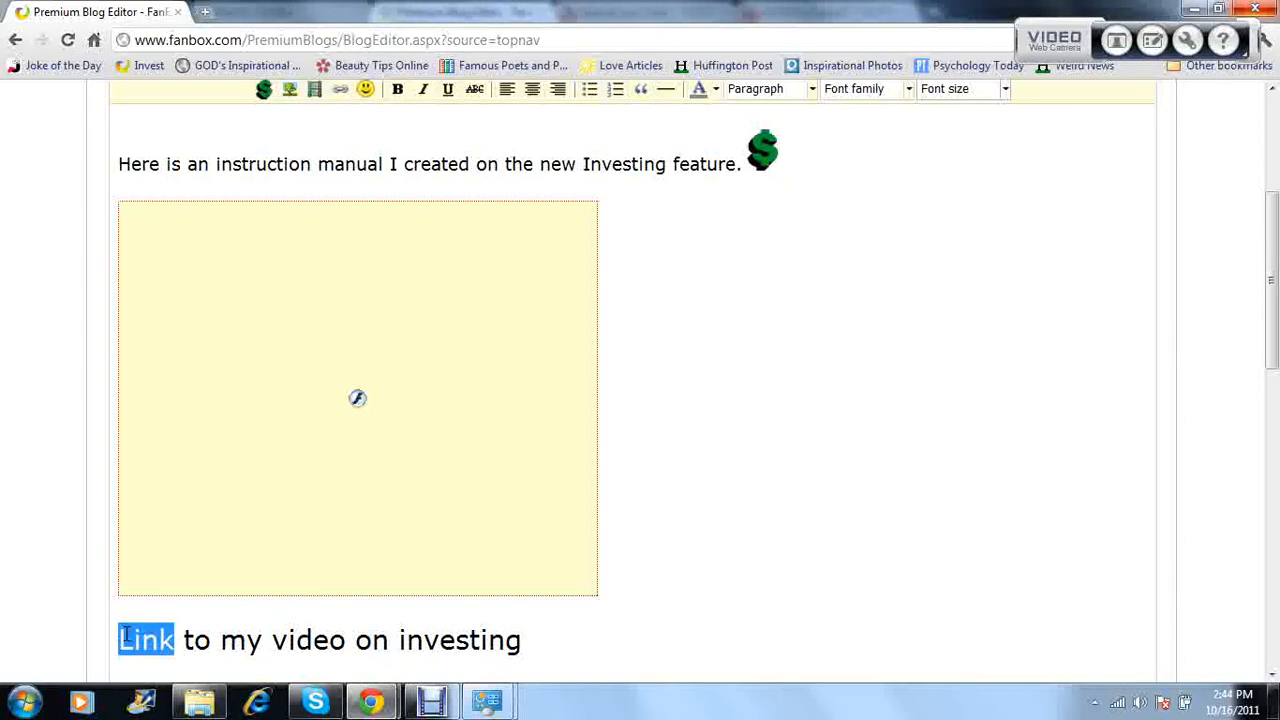
{"action": "left_click", "coordinate": [340, 94]}
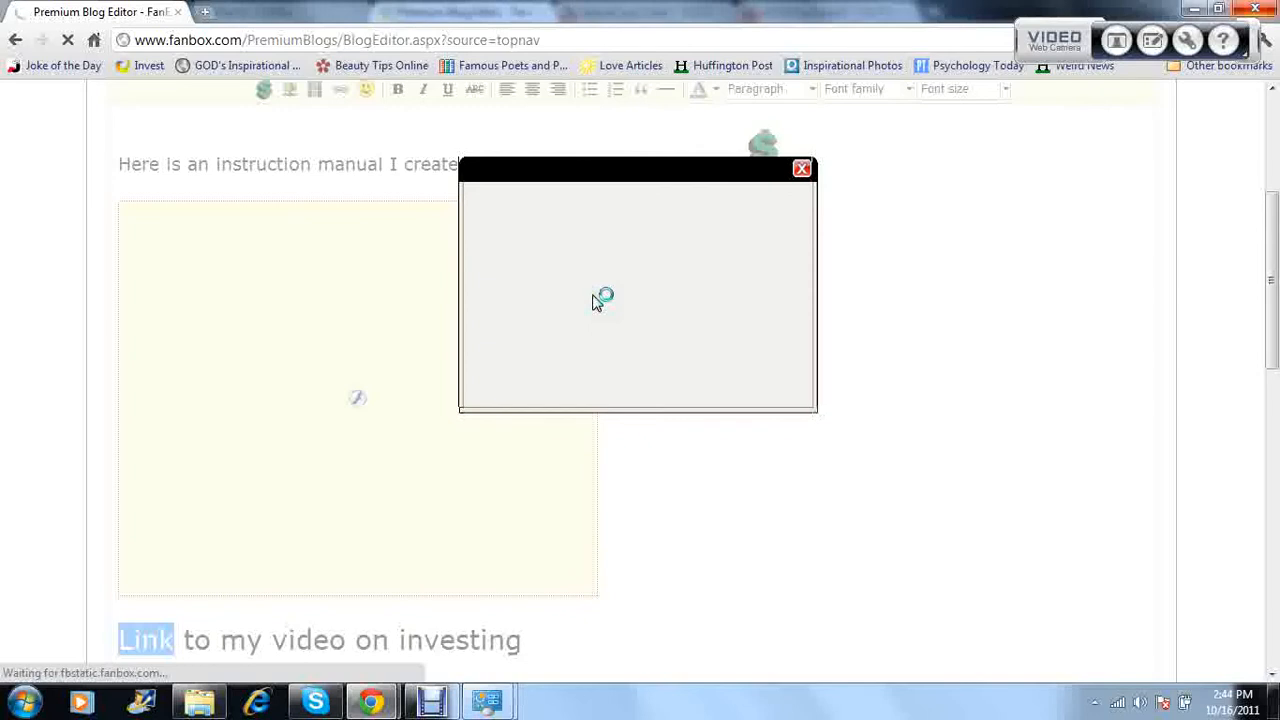
{"action": "right_click", "coordinate": [577, 210]}
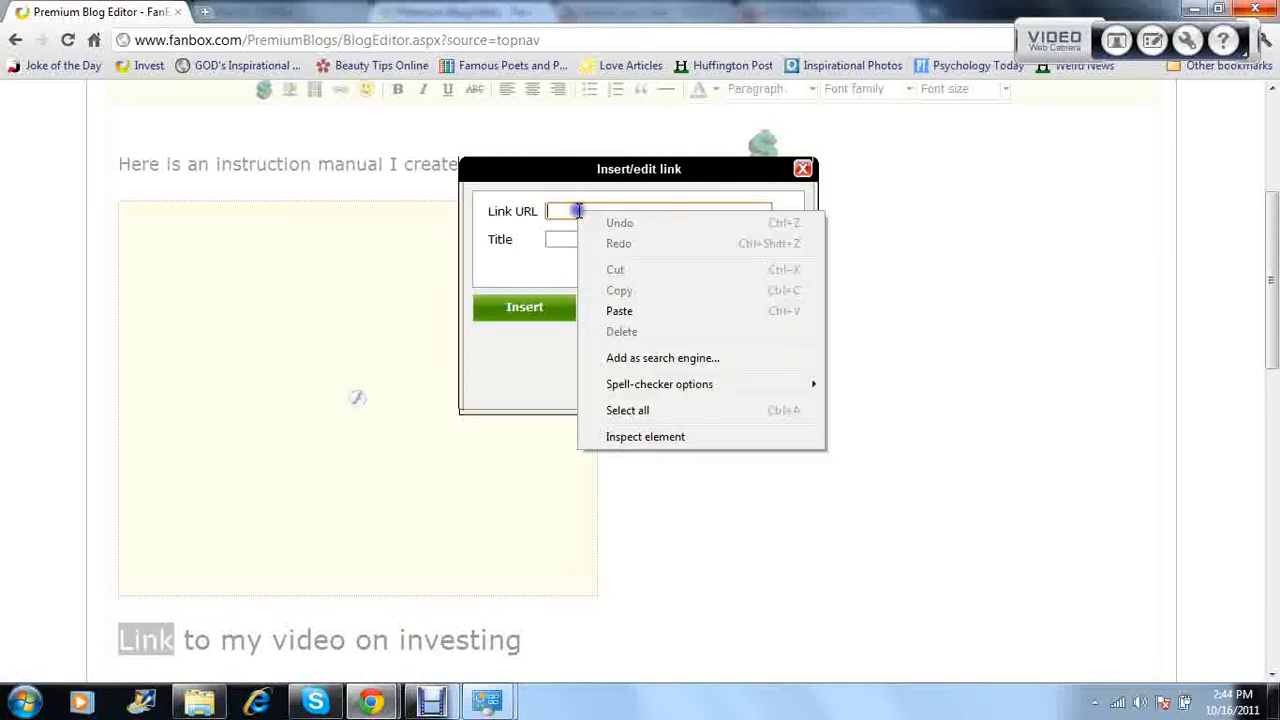
{"action": "left_click", "coordinate": [619, 311]}
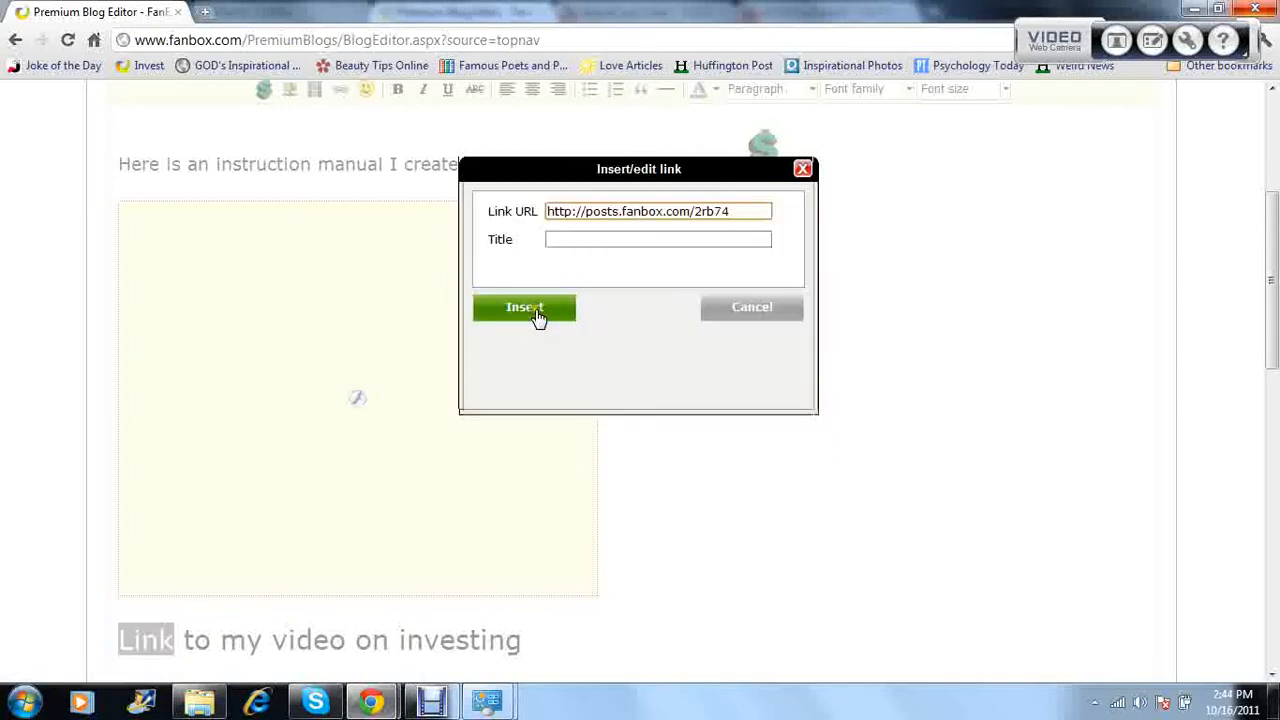
{"action": "left_click", "coordinate": [530, 310]}
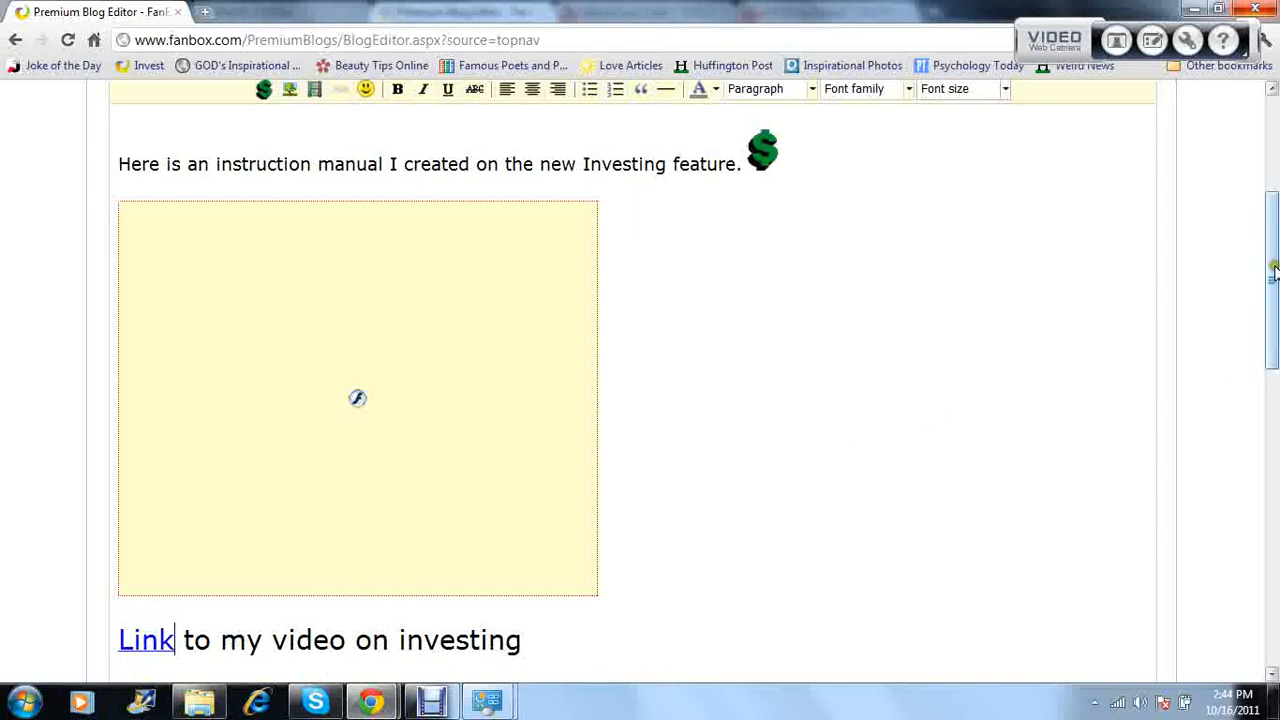
Start saving the post and give it the title "Video Instruction On Investing".
{"action": "left_click_drag", "start_coordinate": [1273, 270], "coordinate": [1271, 288]}
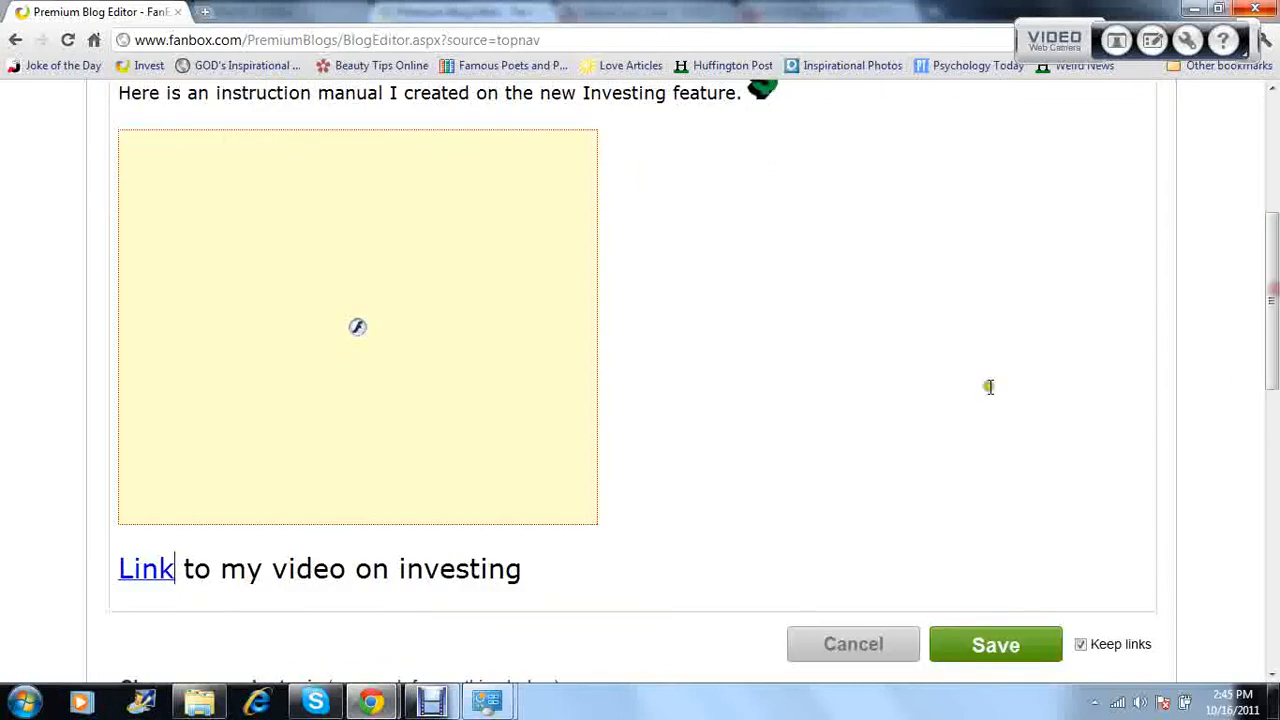
{"action": "left_click", "coordinate": [988, 646]}
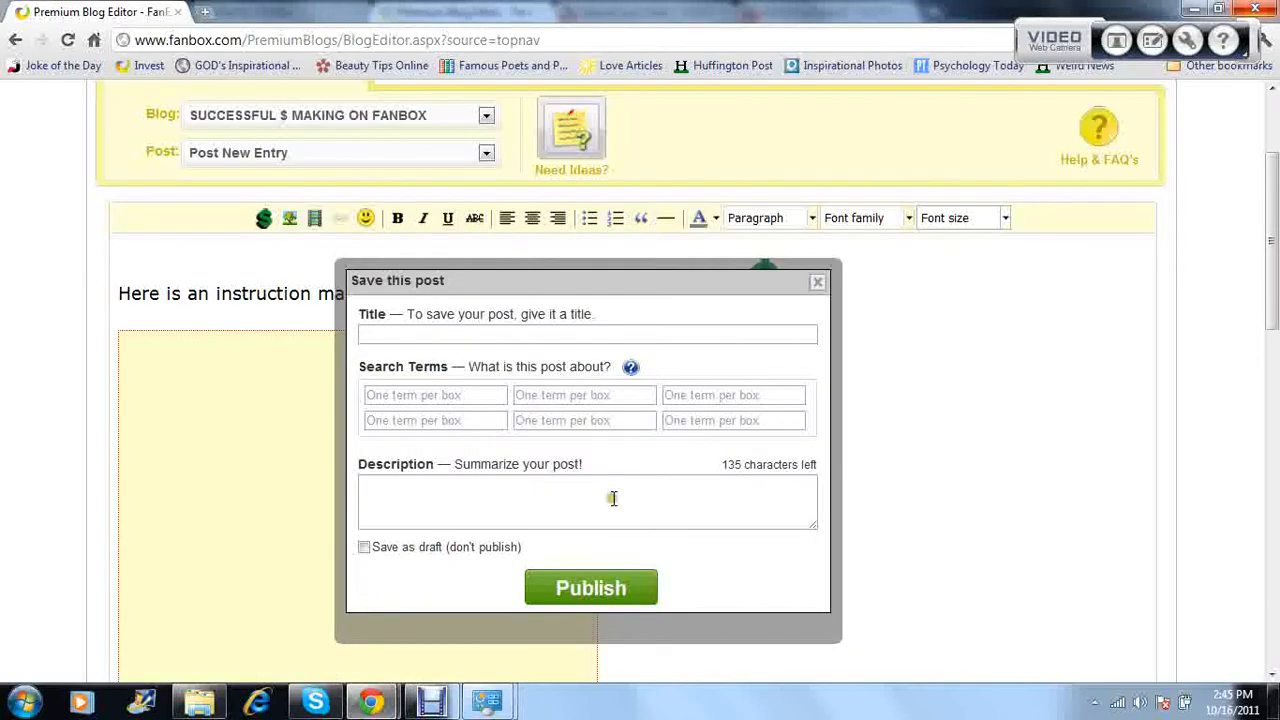
{"action": "left_click", "coordinate": [570, 337]}
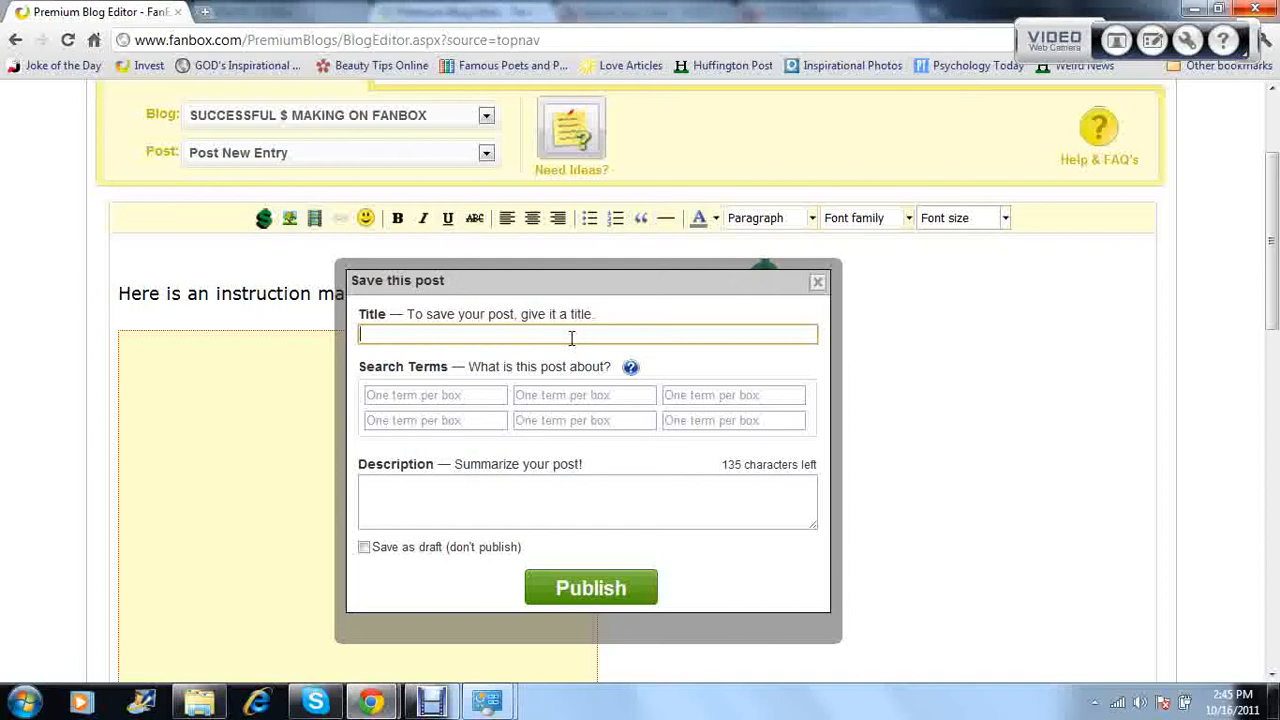
{"action": "type", "text": "Video Instruction On Investing"}
{"action": "key", "text": "Tab"}
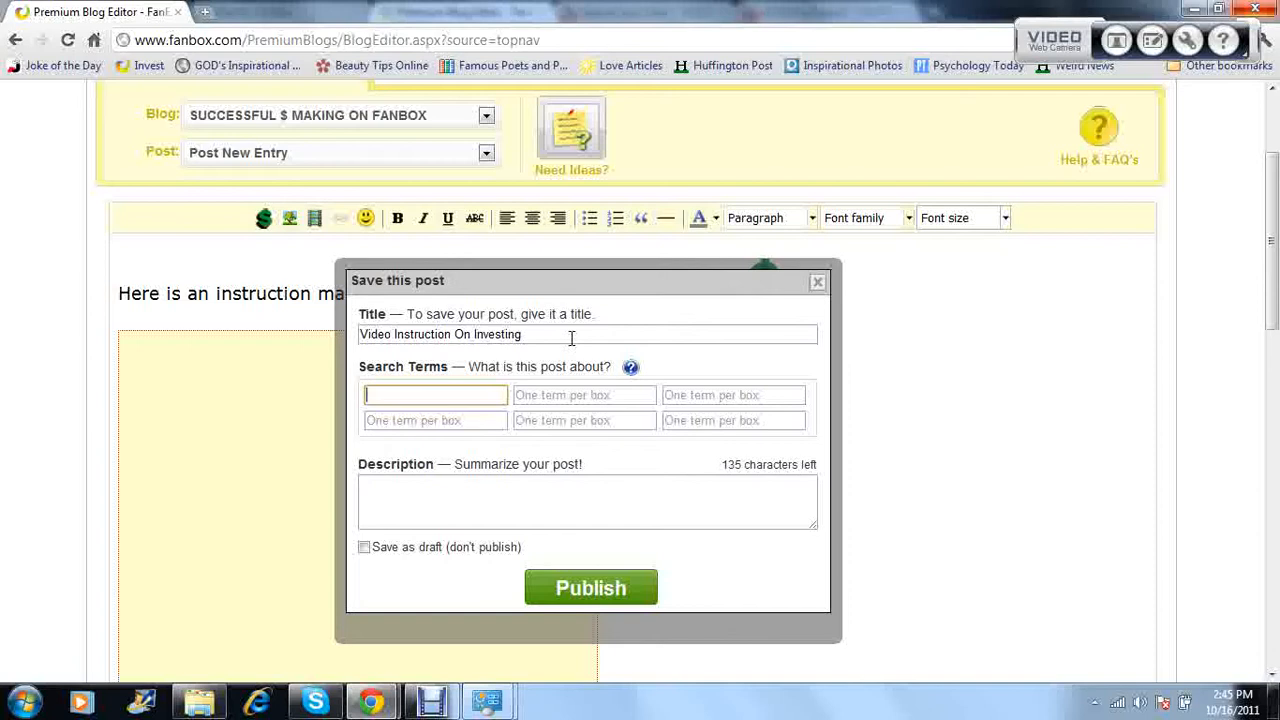
Enter "investing", "investor" and "knowledge investor" as the post's first three search terms.
{"action": "type", "text": "investing"}
{"action": "key", "text": "Tab"}
{"action": "type", "text": "investor"}
{"action": "key", "text": "Tab"}
{"action": "type", "text": "knowledge "}
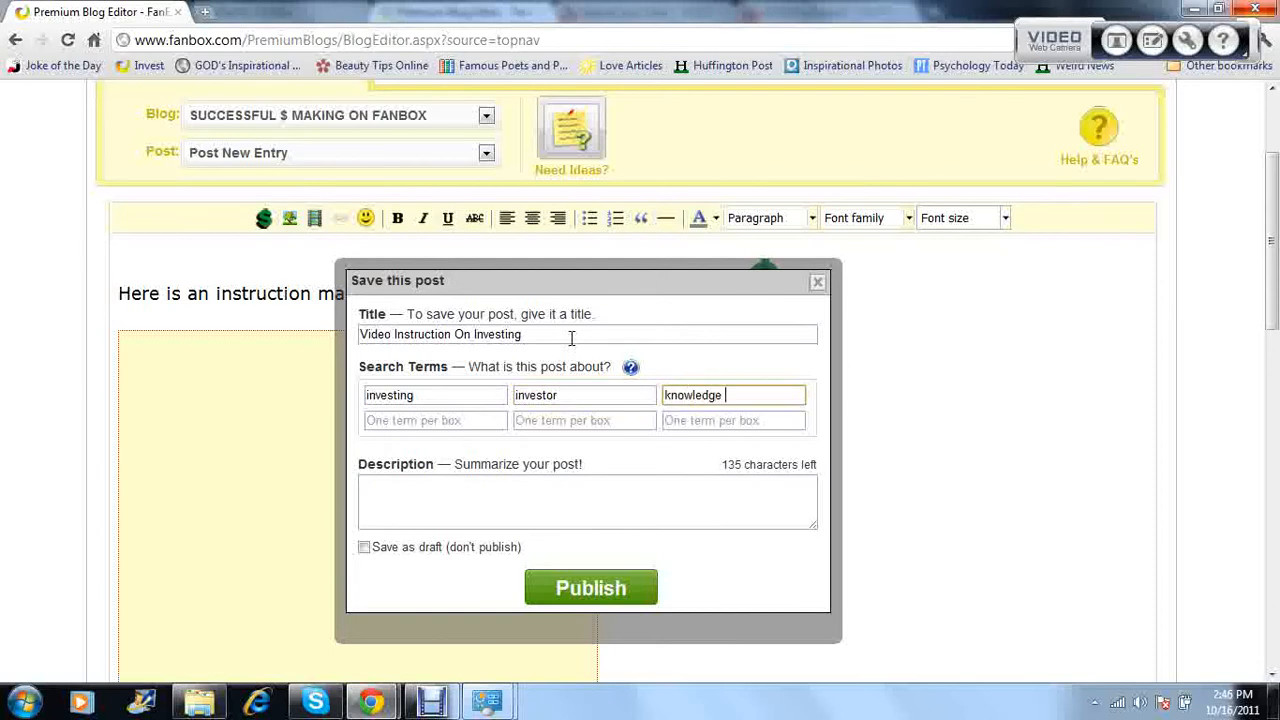
{"action": "type", "text": "investor"}
{"action": "key", "text": "Tab"}
Fill the remaining three search terms with "video", "instructions" and the suggested "how to guides".
{"action": "type", "text": "video"}
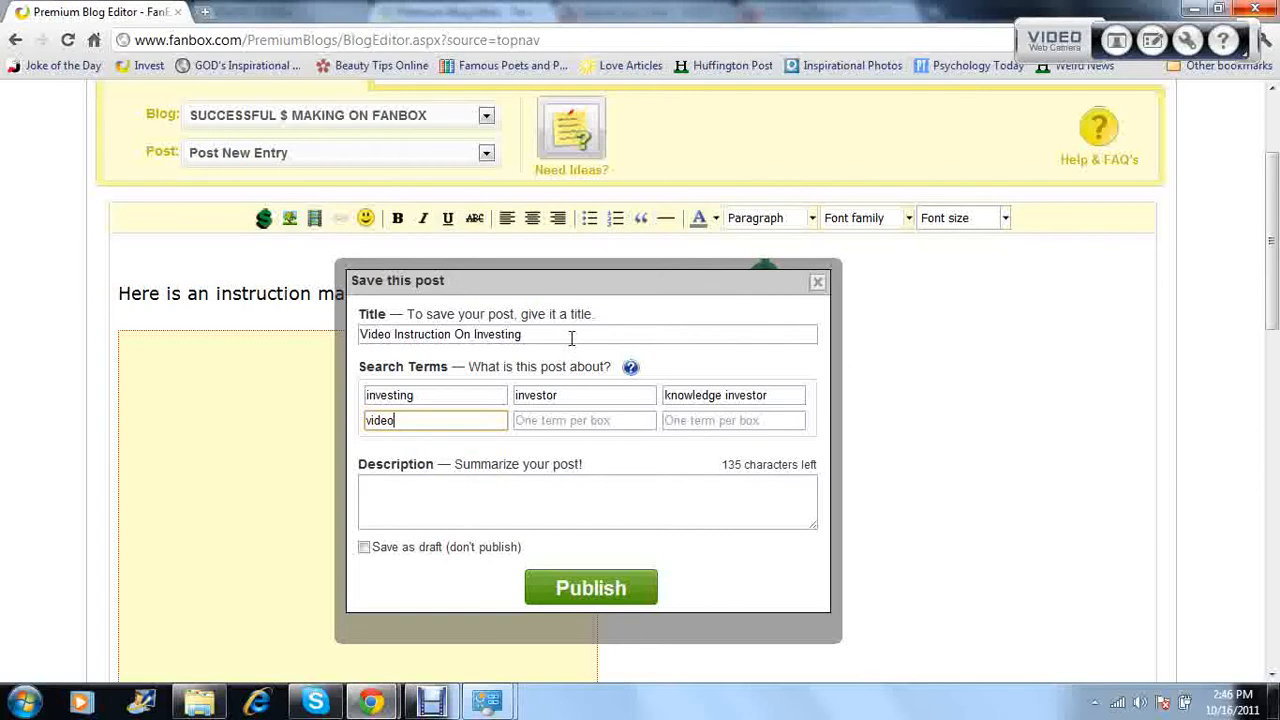
{"action": "key", "text": "Tab"}
{"action": "type", "text": "i"}
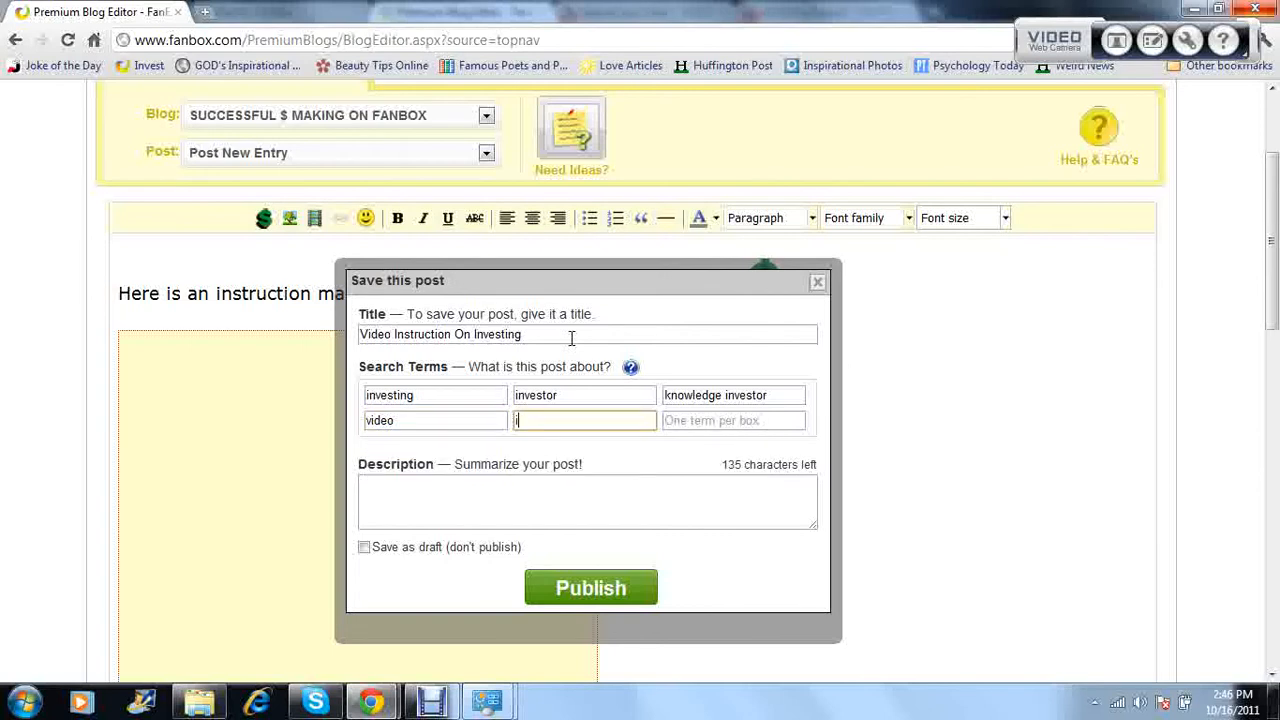
{"action": "type", "text": "nstructions"}
{"action": "key", "text": "Tab"}
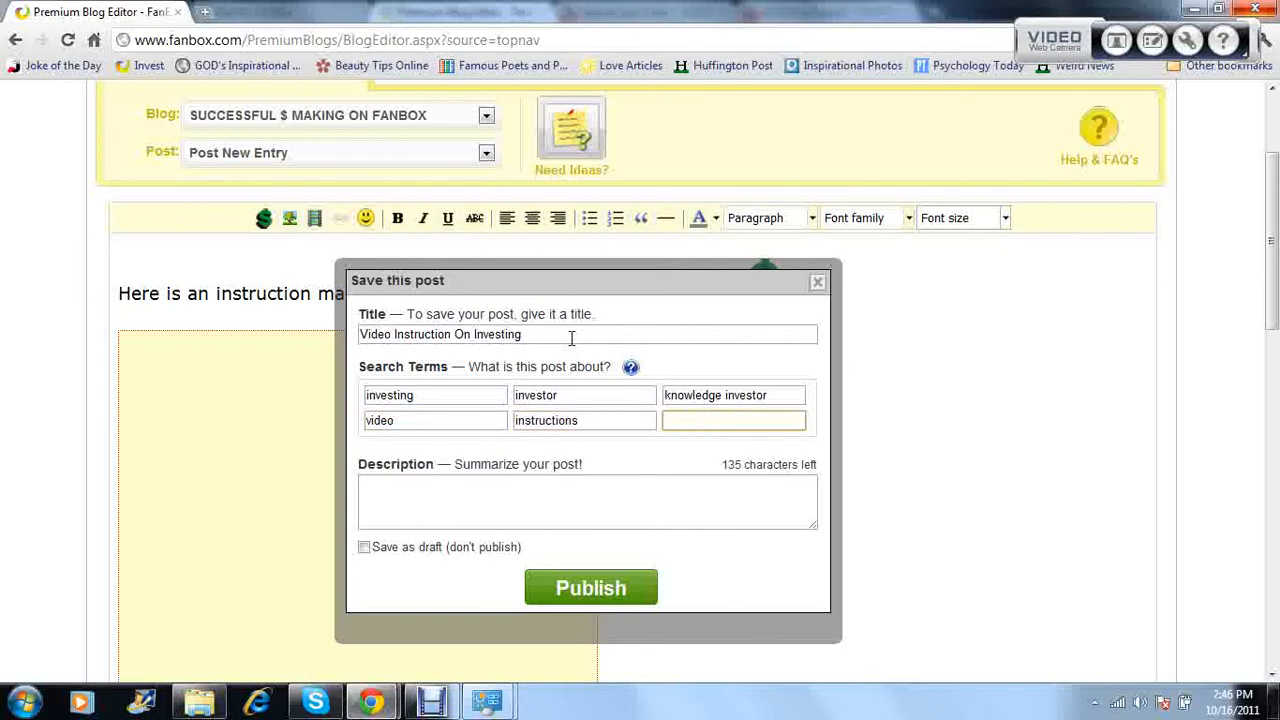
{"action": "type", "text": "how to"}
{"action": "type", "text": "i"}
{"action": "key", "text": "BackSpace"}
{"action": "key", "text": "BackSpace"}
{"action": "key", "text": "BackSpace"}
{"action": "key", "text": "BackSpace"}
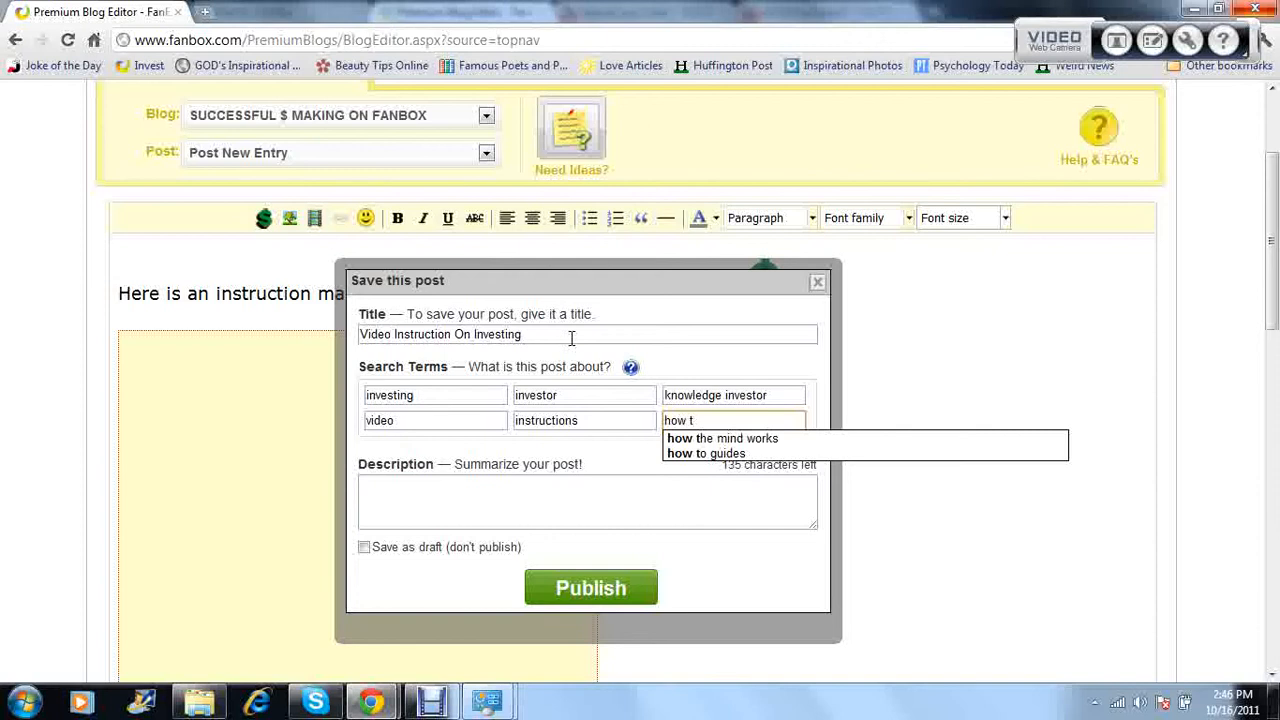
{"action": "left_click", "coordinate": [700, 454]}
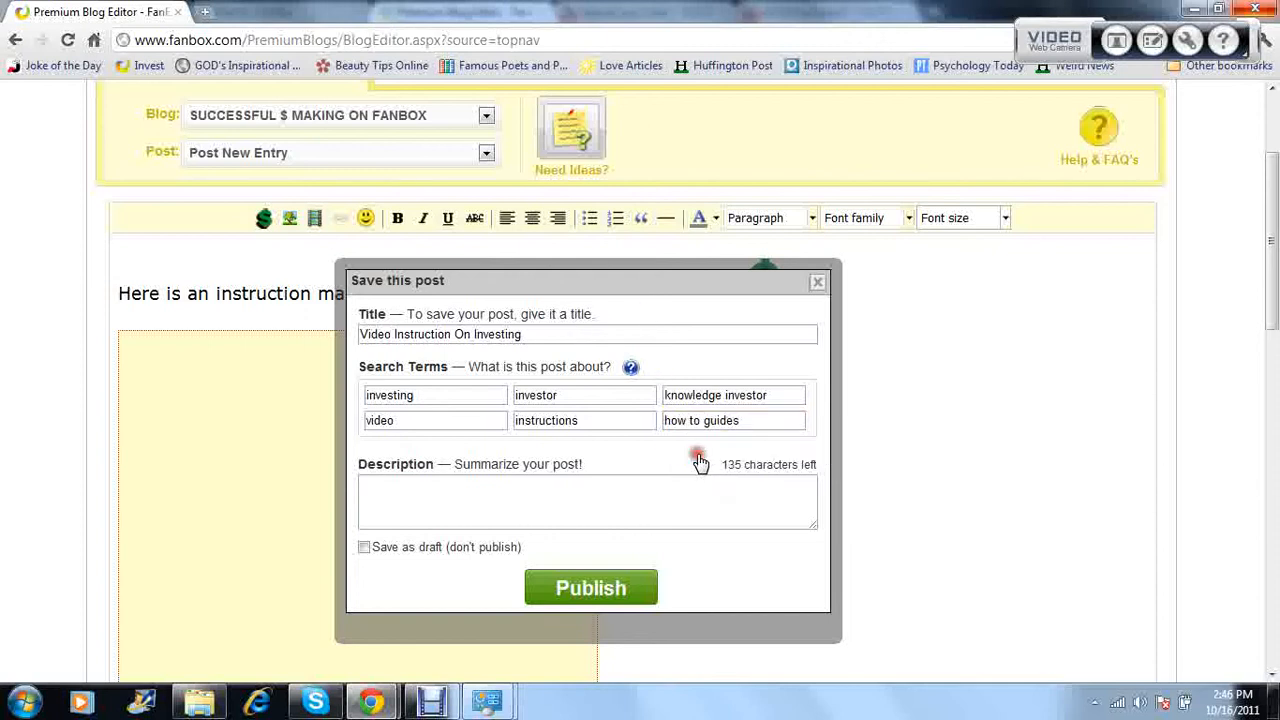
Describe the post as "Here is an video instruction manual on the new investing feature. Learn how to invest the right way.".
{"action": "left_click", "coordinate": [633, 505]}
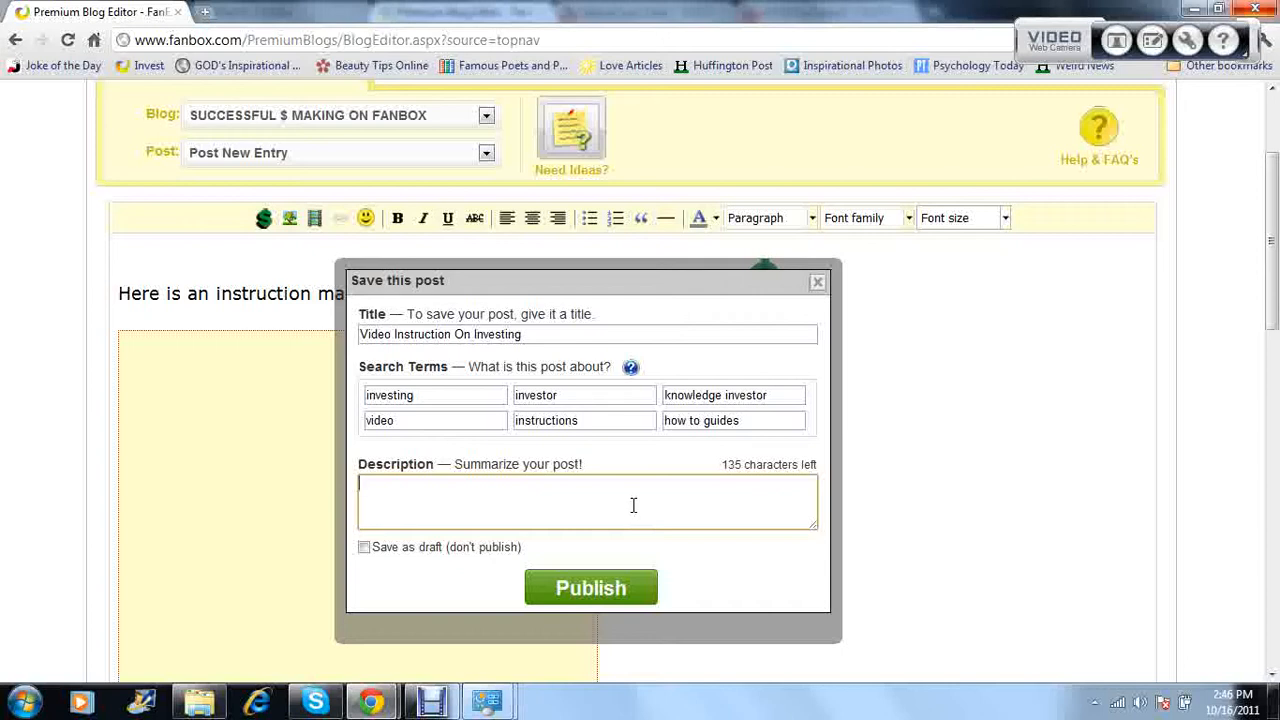
{"action": "type", "text": "I"}
{"action": "key", "text": "BackSpace"}
{"action": "type", "text": "Here is an instru"}
{"action": "key", "text": "BackSpace"}
{"action": "key", "text": "BackSpace"}
{"action": "key", "text": "BackSpace"}
{"action": "key", "text": "BackSpace"}
{"action": "key", "text": "BackSpace"}
{"action": "key", "text": "BackSpace"}
{"action": "type", "text": "video instructio"}
{"action": "key", "text": "BackSpace"}
{"action": "key", "text": "BackSpace"}
{"action": "key", "text": "BackSpace"}
{"action": "type", "text": "tional manua"}
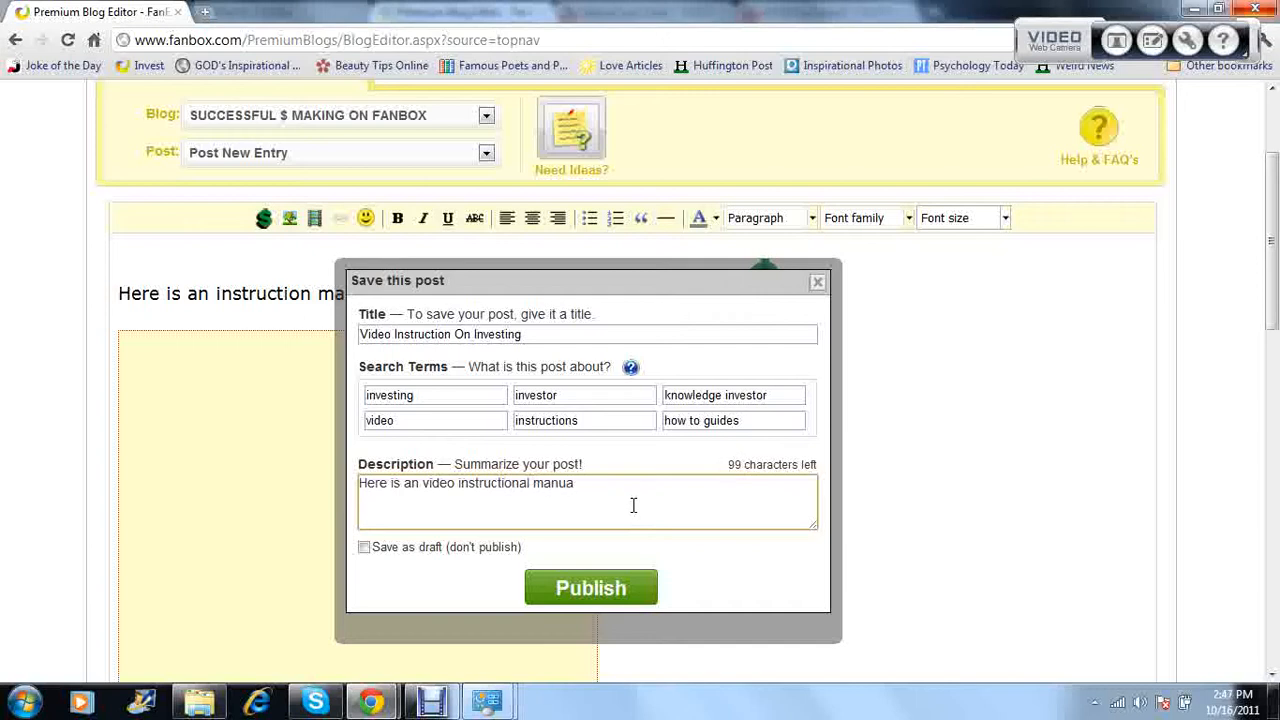
{"action": "key", "text": "Left"}
{"action": "key", "text": "Left"}
{"action": "key", "text": "Left"}
{"action": "key", "text": "Left"}
{"action": "key", "text": "Left"}
{"action": "key", "text": "Left"}
{"action": "key", "text": "BackSpace"}
{"action": "key", "text": "BackSpace"}
{"action": "key", "text": "Right"}
{"action": "key", "text": "Right"}
{"action": "key", "text": "Right"}
{"action": "key", "text": "Right"}
{"action": "key", "text": "Right"}
{"action": "key", "text": "Right"}
{"action": "type", "text": "l on the new investing feature. L"}
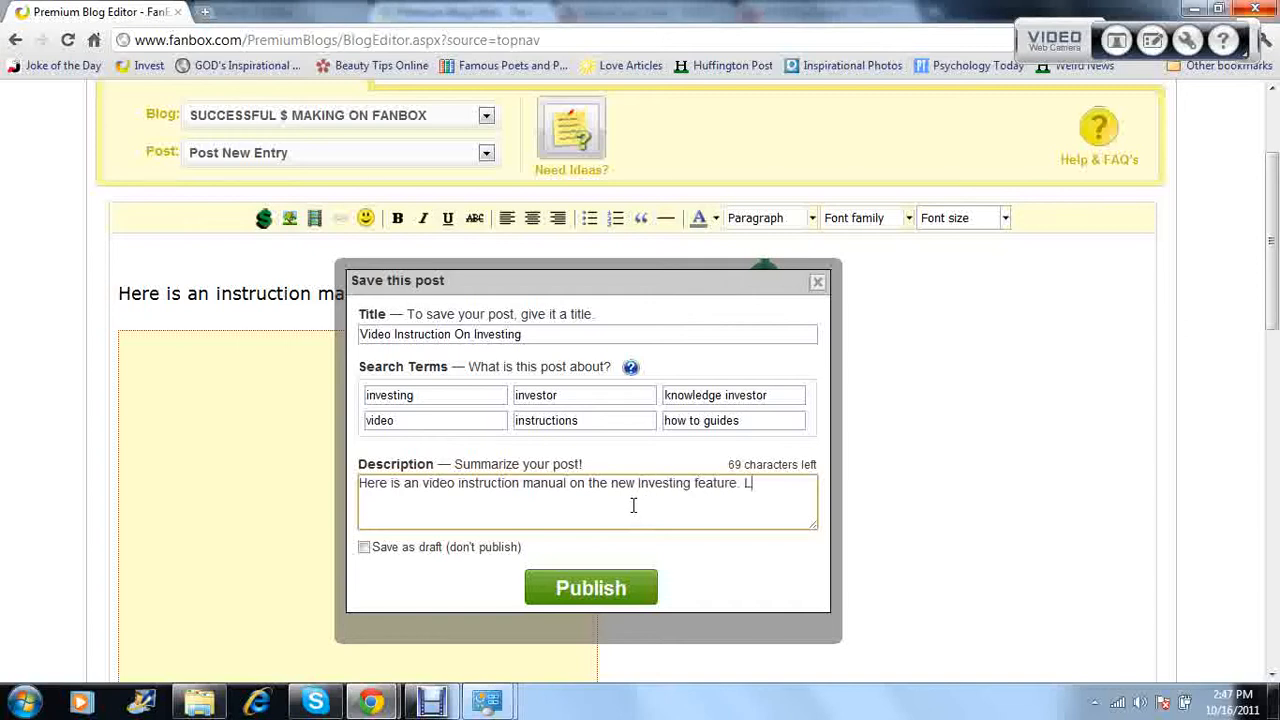
{"action": "type", "text": "earn how to invest the"}
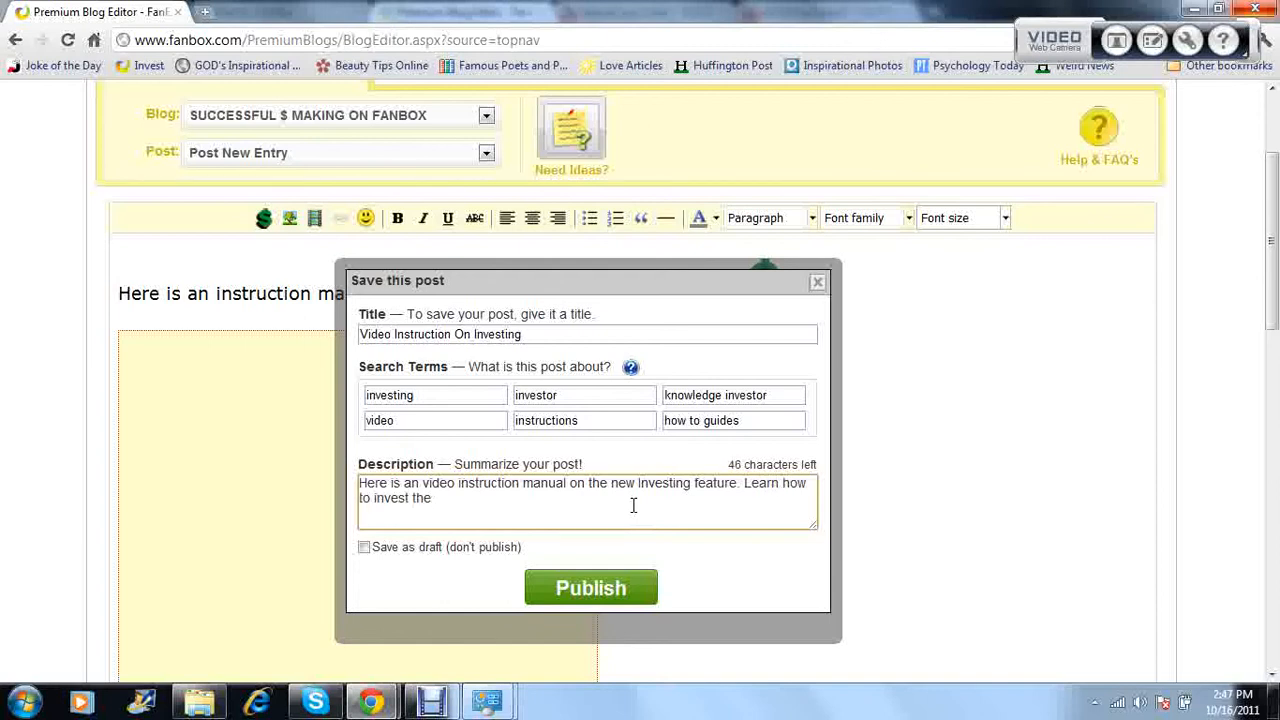
{"action": "type", "text": " right way."}
Publish the post to the blog and dismiss the offer to connect Facebook or Twitter.
{"action": "left_click", "coordinate": [600, 594]}
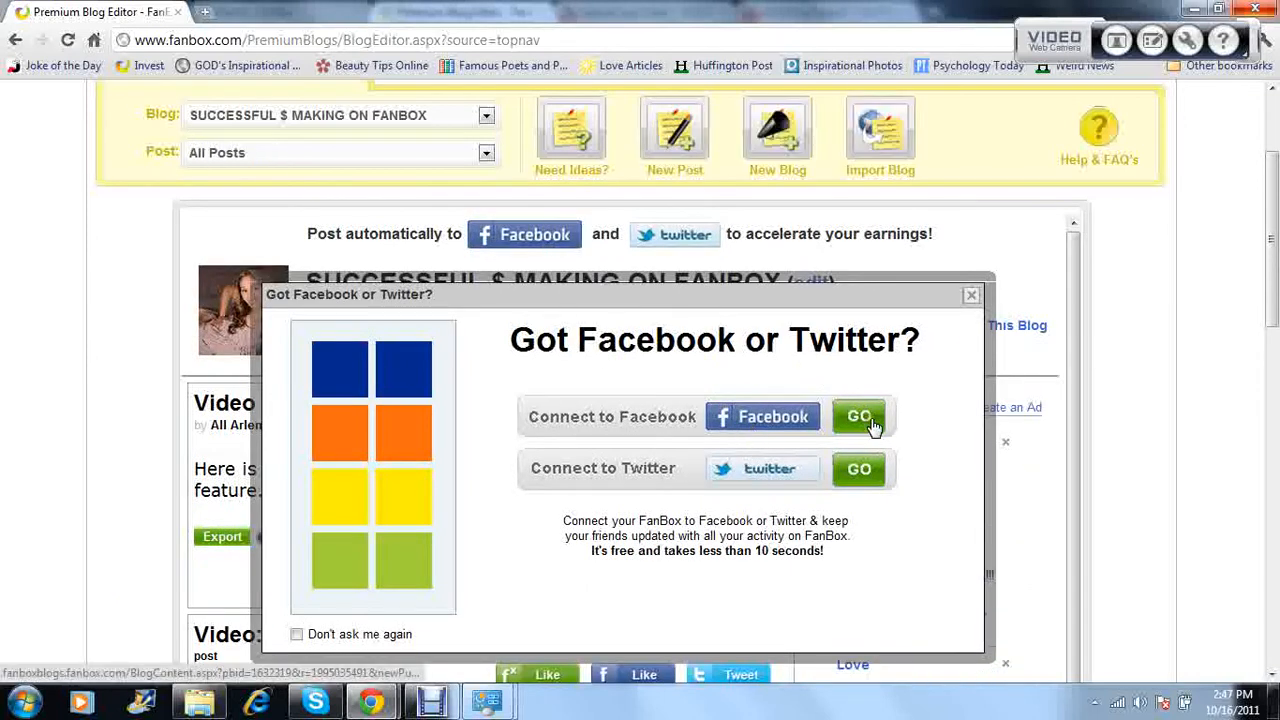
{"action": "left_click", "coordinate": [973, 296]}
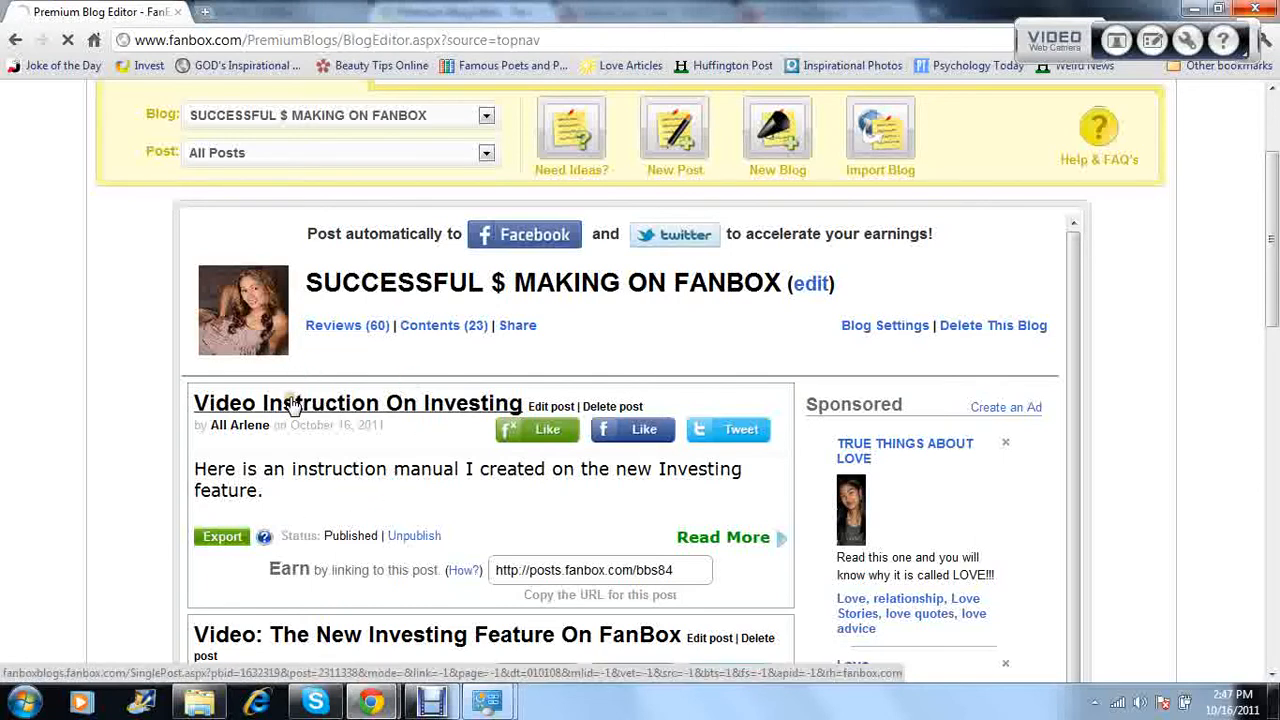
{"action": "scroll", "coordinate": [293, 404], "scroll_direction": "down", "scroll_amount": 1}
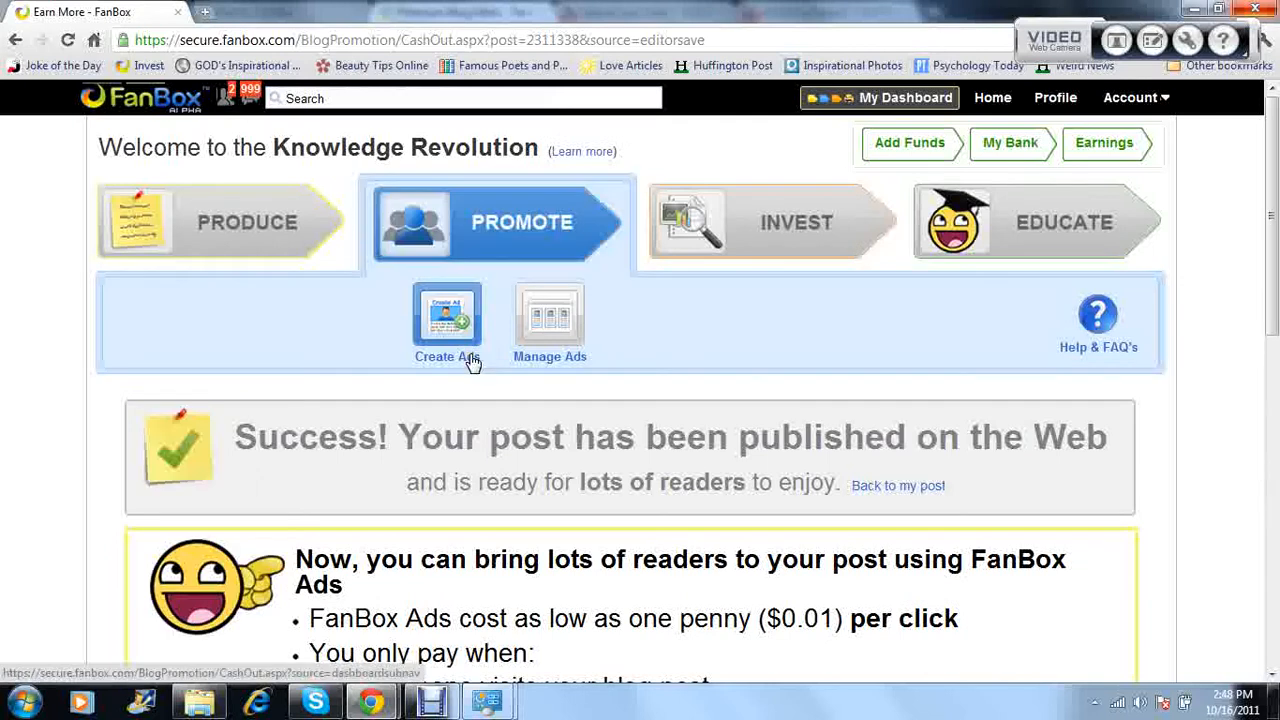
In the ad started for the published post, shorten the ad title to "Video On Investing".
{"action": "scroll", "coordinate": [473, 363], "scroll_direction": "down", "scroll_amount": 1}
{"action": "scroll", "coordinate": [473, 363], "scroll_direction": "down", "scroll_amount": 3}
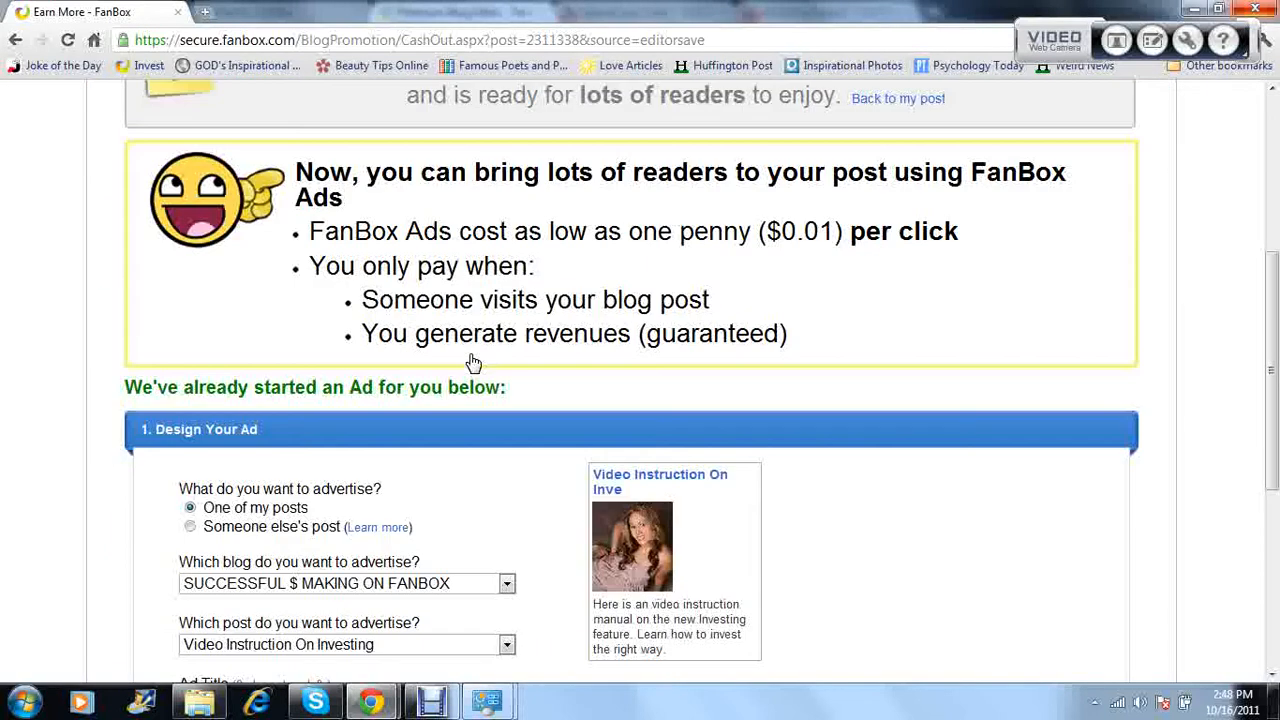
{"action": "scroll", "coordinate": [473, 363], "scroll_direction": "down", "scroll_amount": 1}
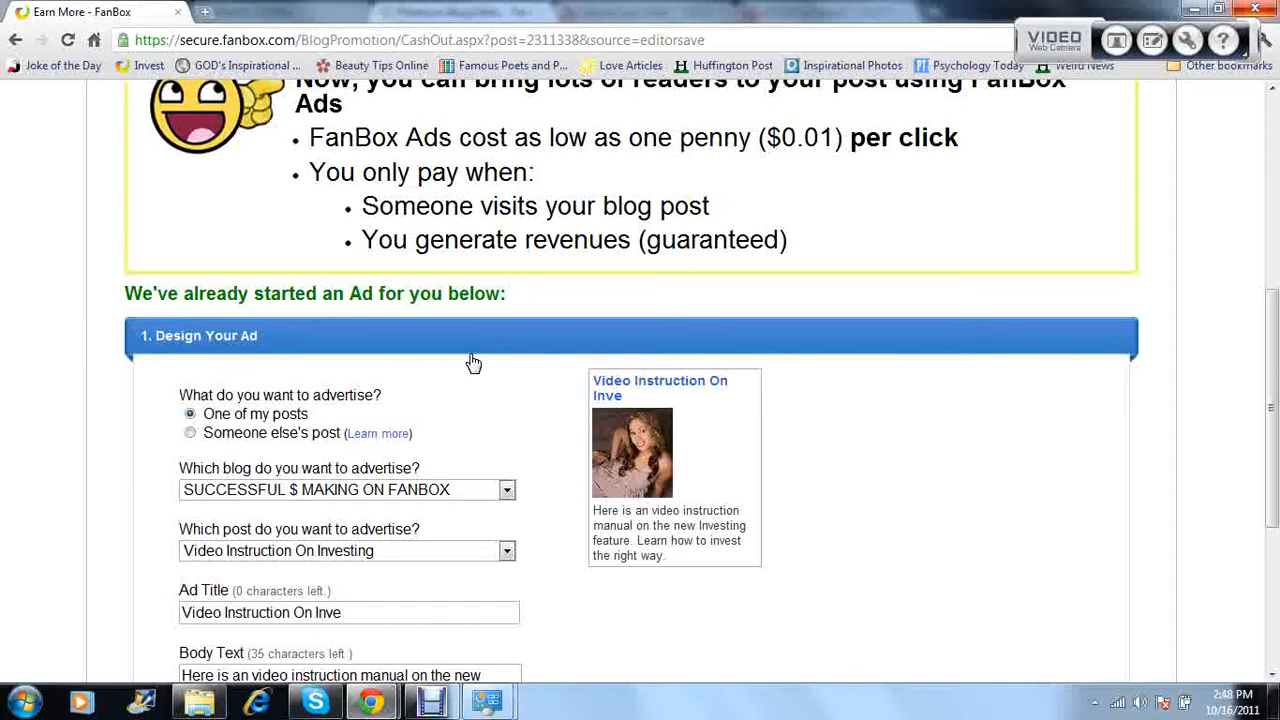
{"action": "scroll", "coordinate": [473, 363], "scroll_direction": "down", "scroll_amount": 1}
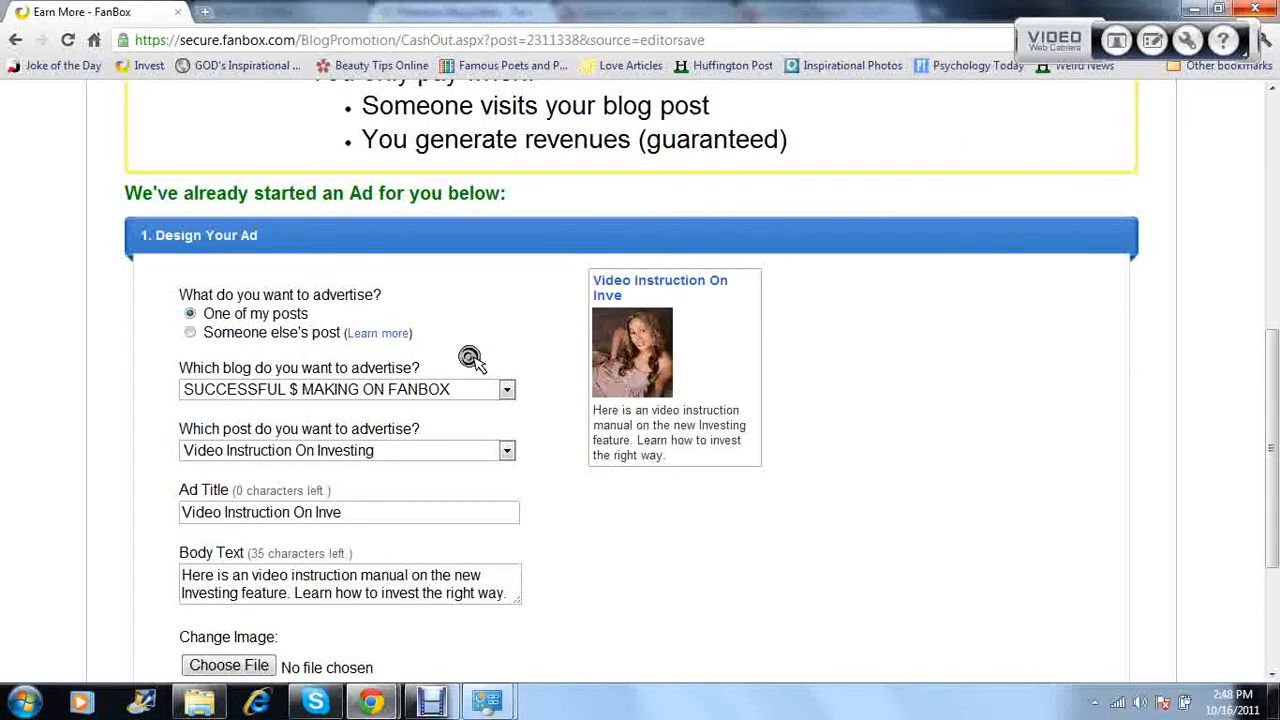
{"action": "scroll", "coordinate": [473, 363], "scroll_direction": "up", "scroll_amount": 2}
{"action": "scroll", "coordinate": [471, 359], "scroll_direction": "down", "scroll_amount": 2}
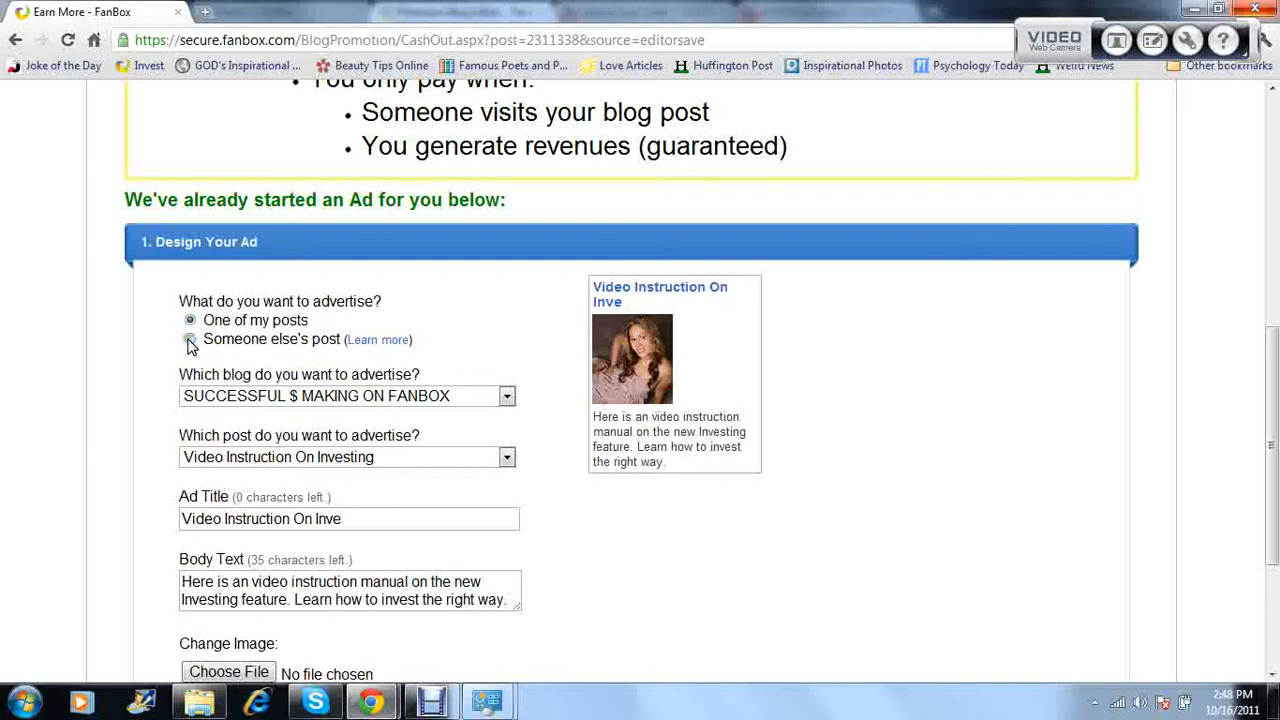
{"action": "scroll", "coordinate": [242, 412], "scroll_direction": "down", "scroll_amount": 1}
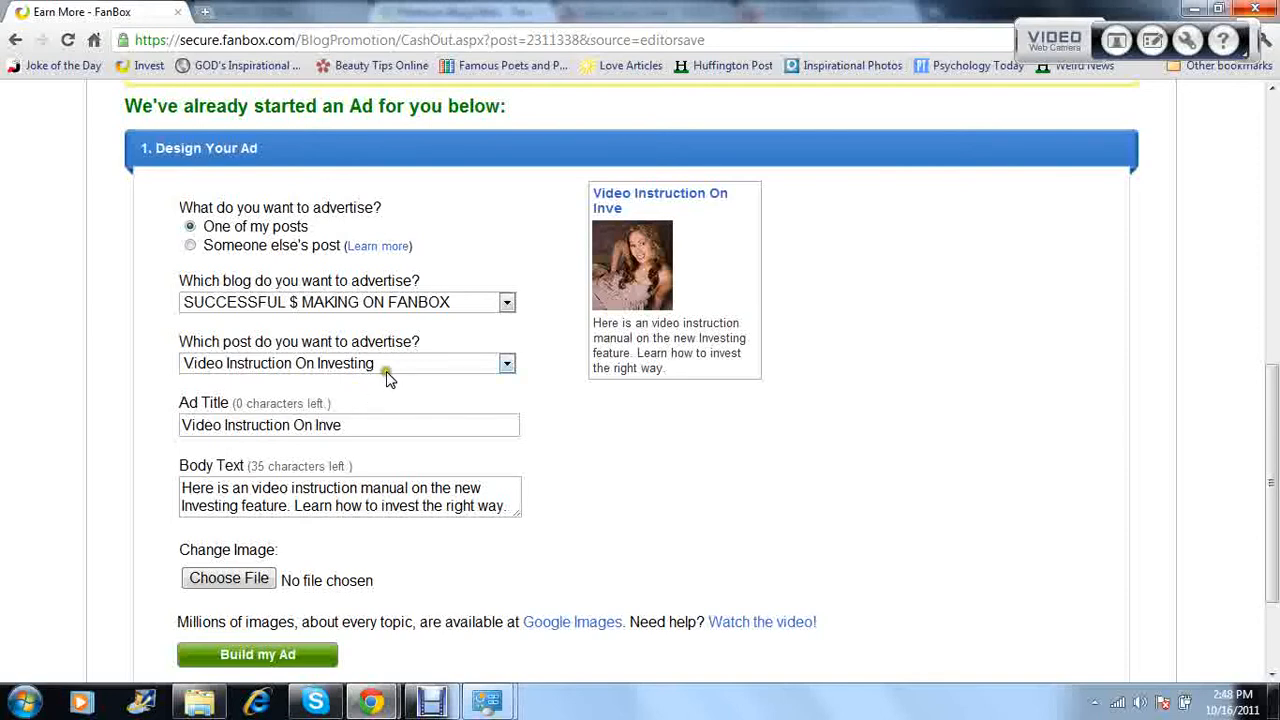
{"action": "left_click", "coordinate": [367, 424]}
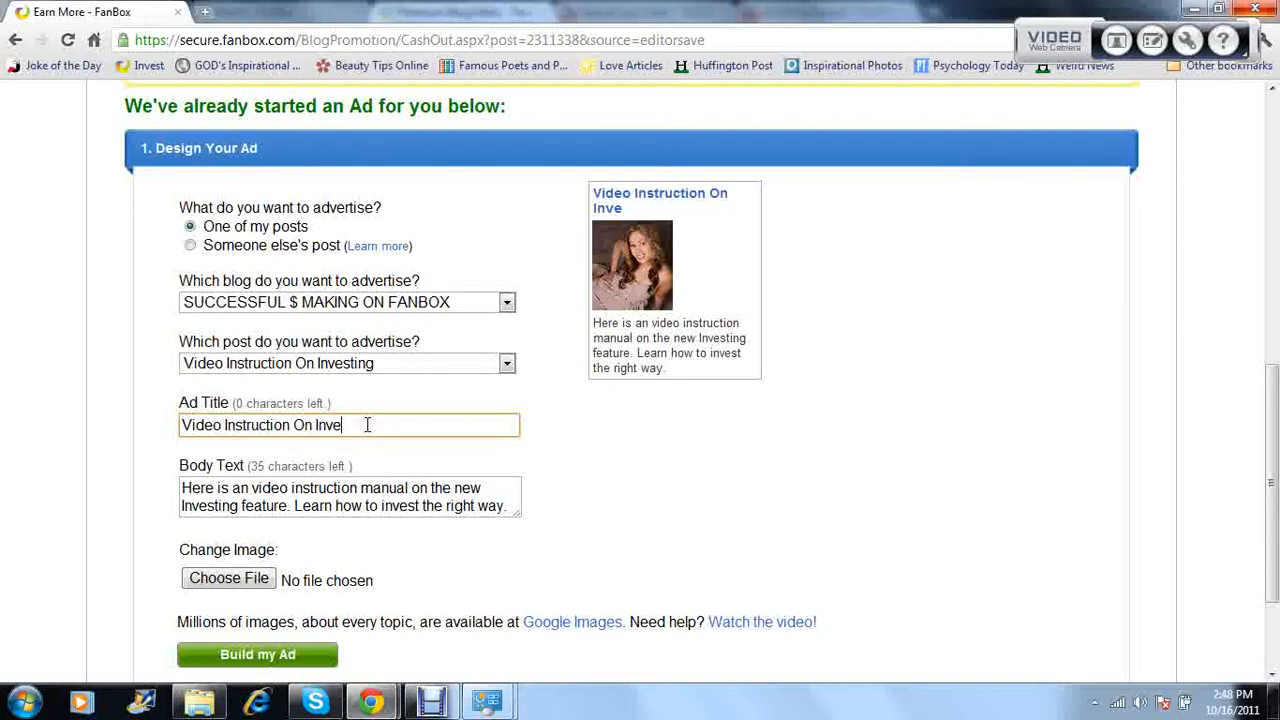
{"action": "left_click", "coordinate": [223, 425]}
{"action": "left_click", "coordinate": [368, 434]}
{"action": "left_click", "coordinate": [368, 434]}
{"action": "scroll", "coordinate": [369, 434], "scroll_direction": "down", "scroll_amount": 2}
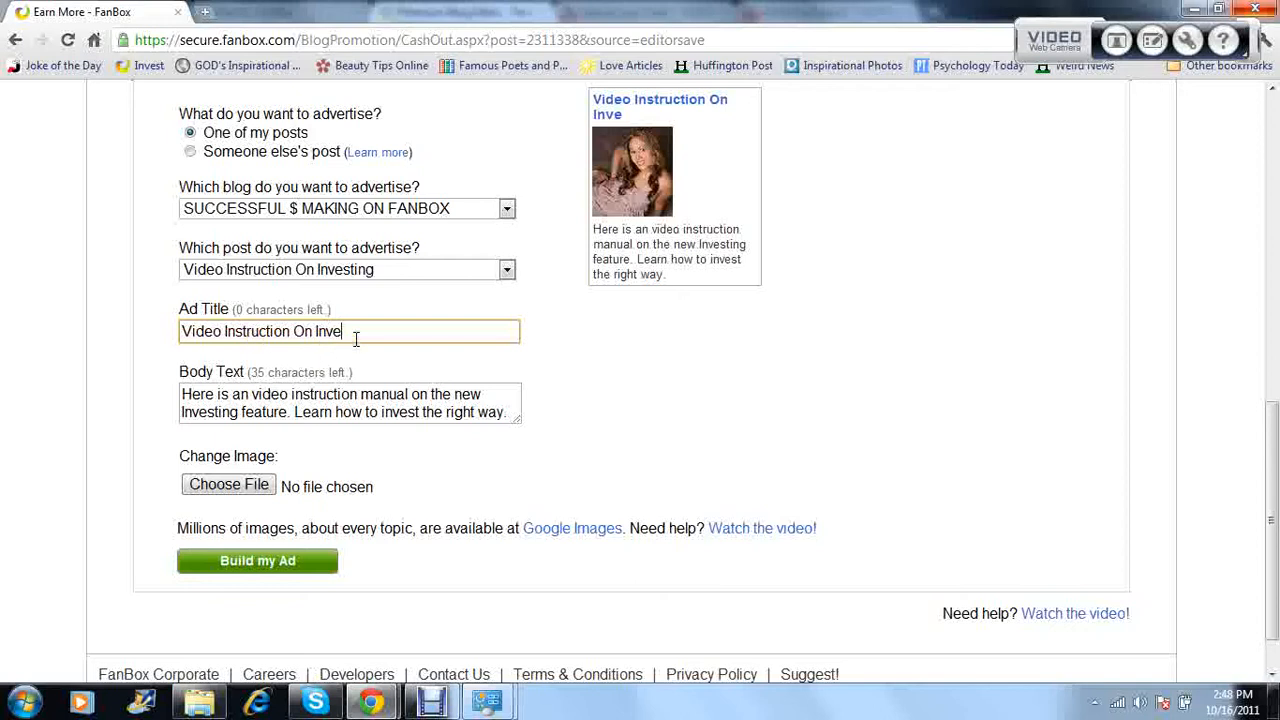
{"action": "key", "text": "BackSpace"}
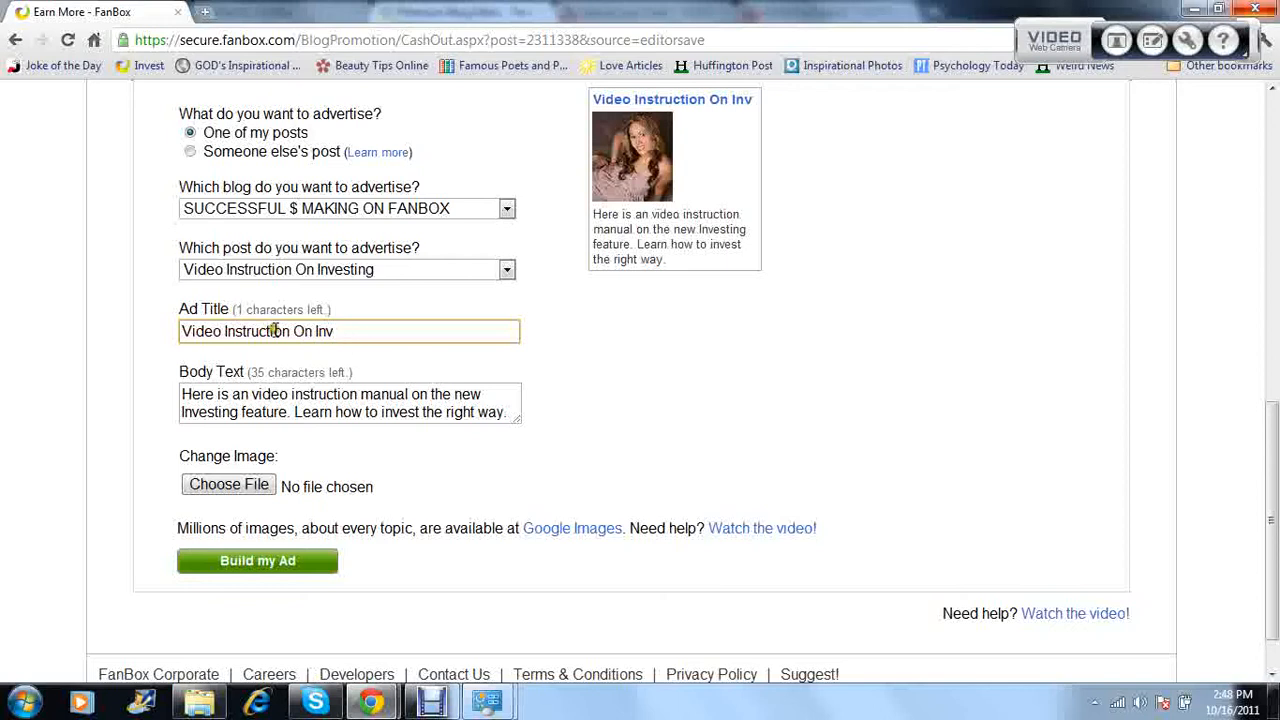
{"action": "left_click_drag", "start_coordinate": [292, 333], "coordinate": [224, 331]}
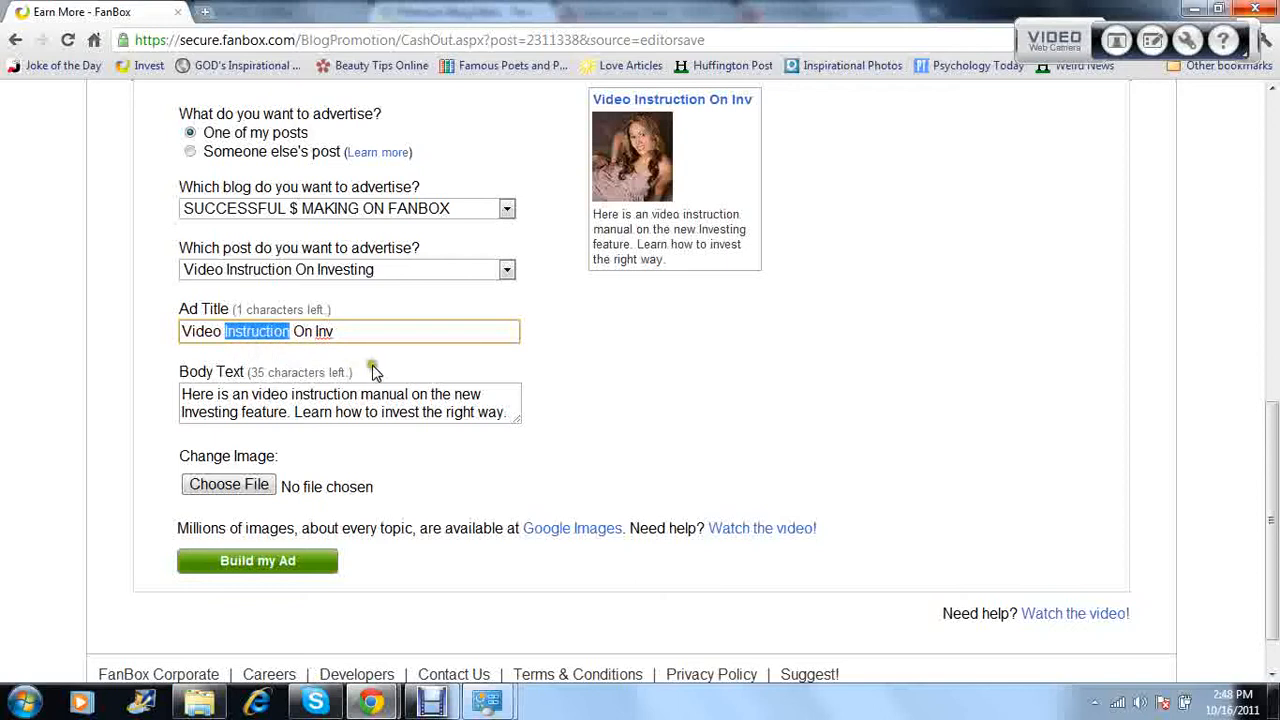
{"action": "key", "text": "BackSpace"}
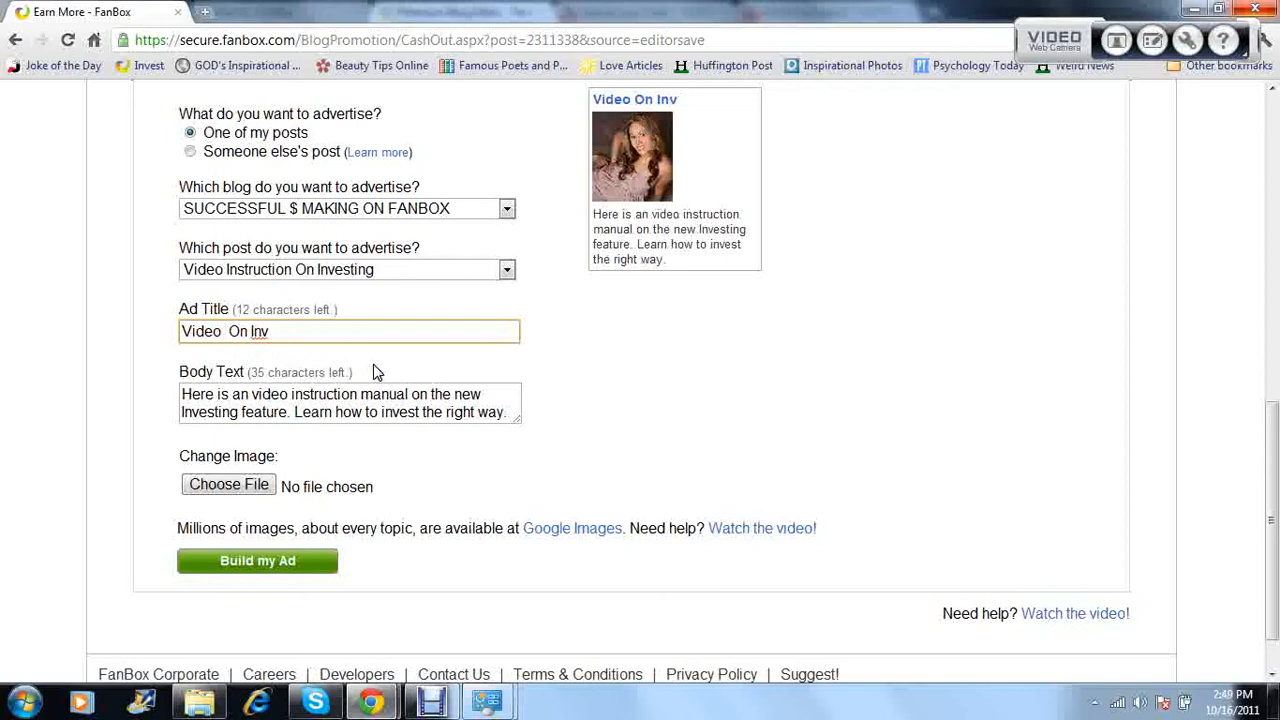
{"action": "key", "text": "BackSpace"}
{"action": "left_click", "coordinate": [341, 332]}
{"action": "type", "text": "esting"}
{"action": "left_click", "coordinate": [512, 403]}
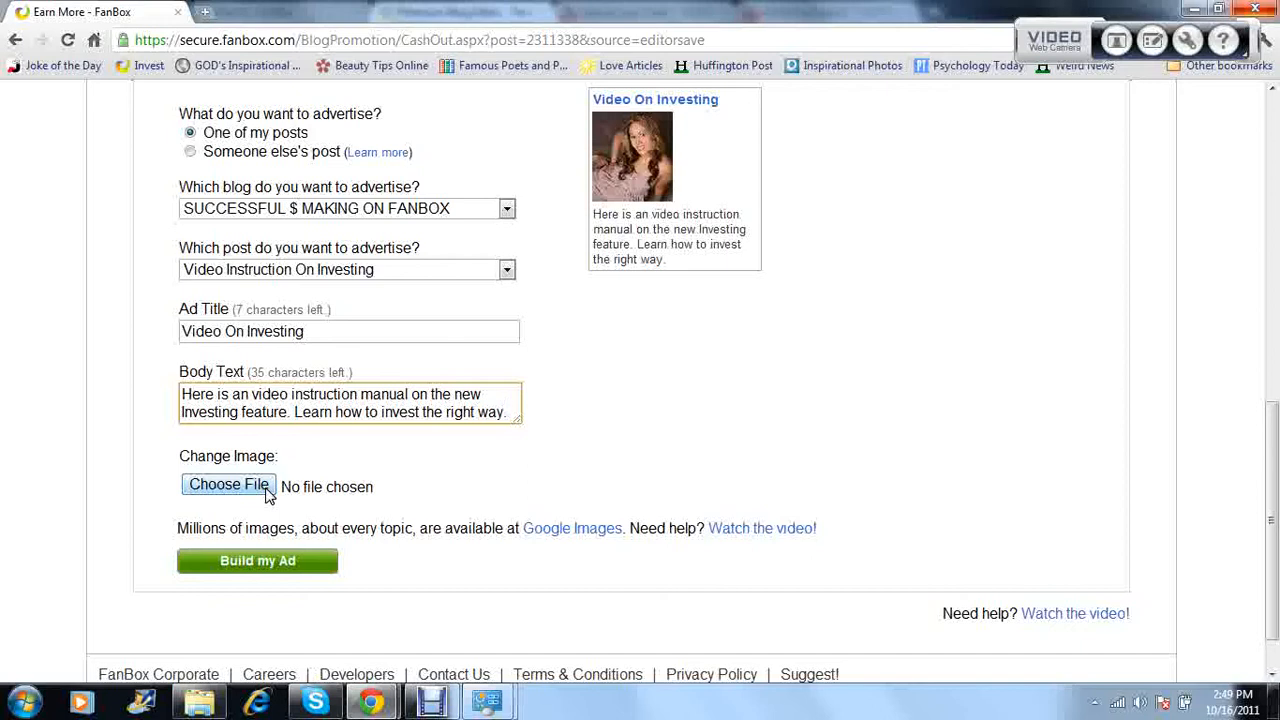
Build the ad with its existing body text and image, and accept the six prefilled targeting interests.
{"action": "left_click", "coordinate": [279, 568]}
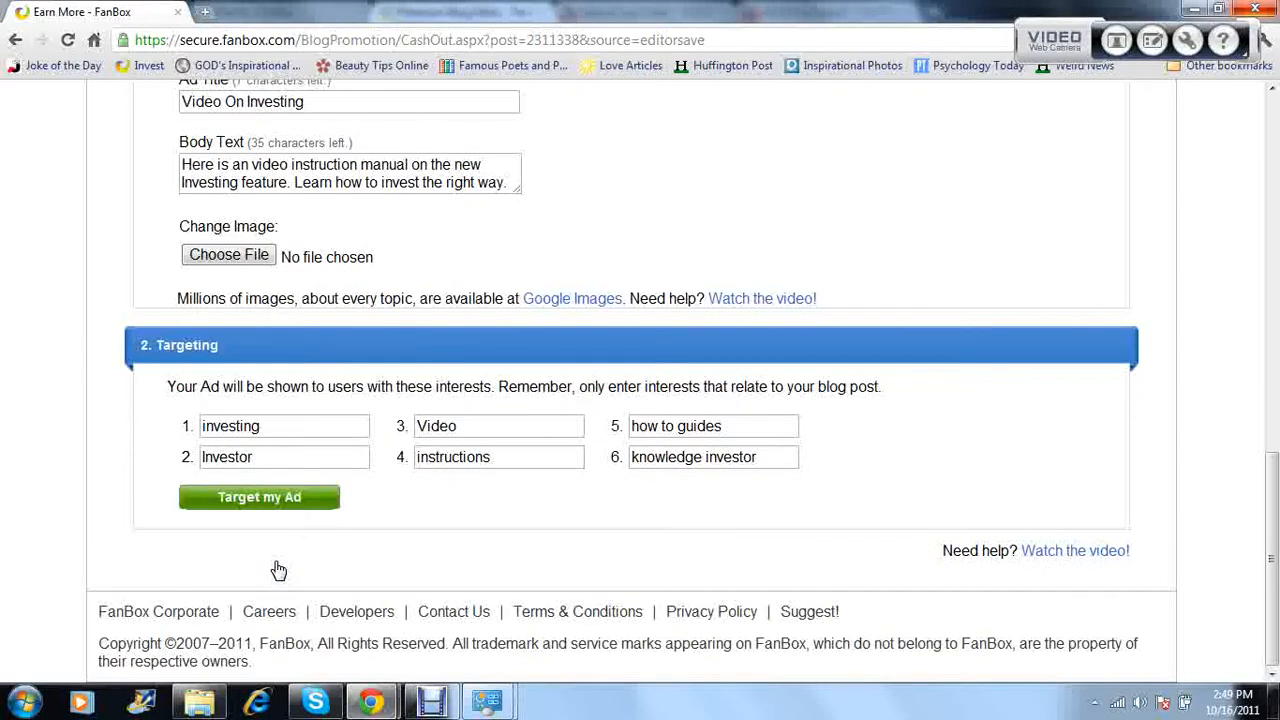
{"action": "left_click", "coordinate": [664, 466]}
{"action": "left_click", "coordinate": [262, 497]}
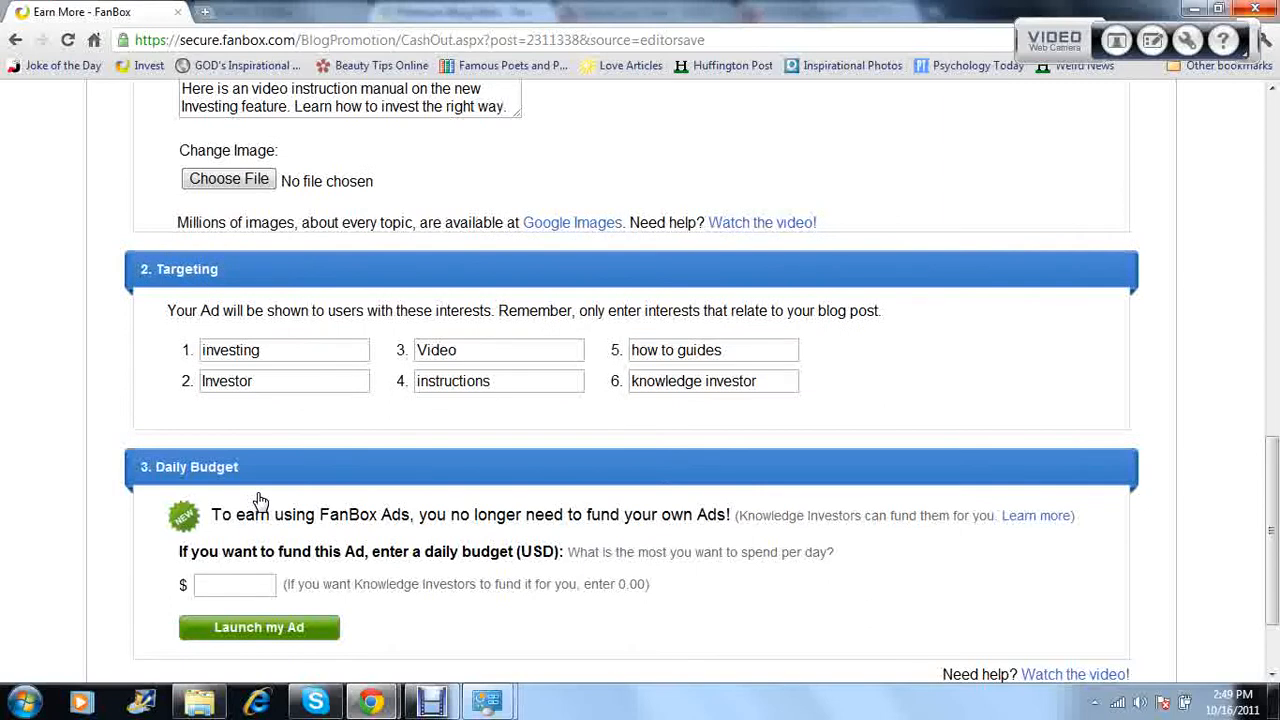
Set the ad's daily budget to $10 and launch the ad.
{"action": "scroll", "coordinate": [260, 500], "scroll_direction": "down", "scroll_amount": 2}
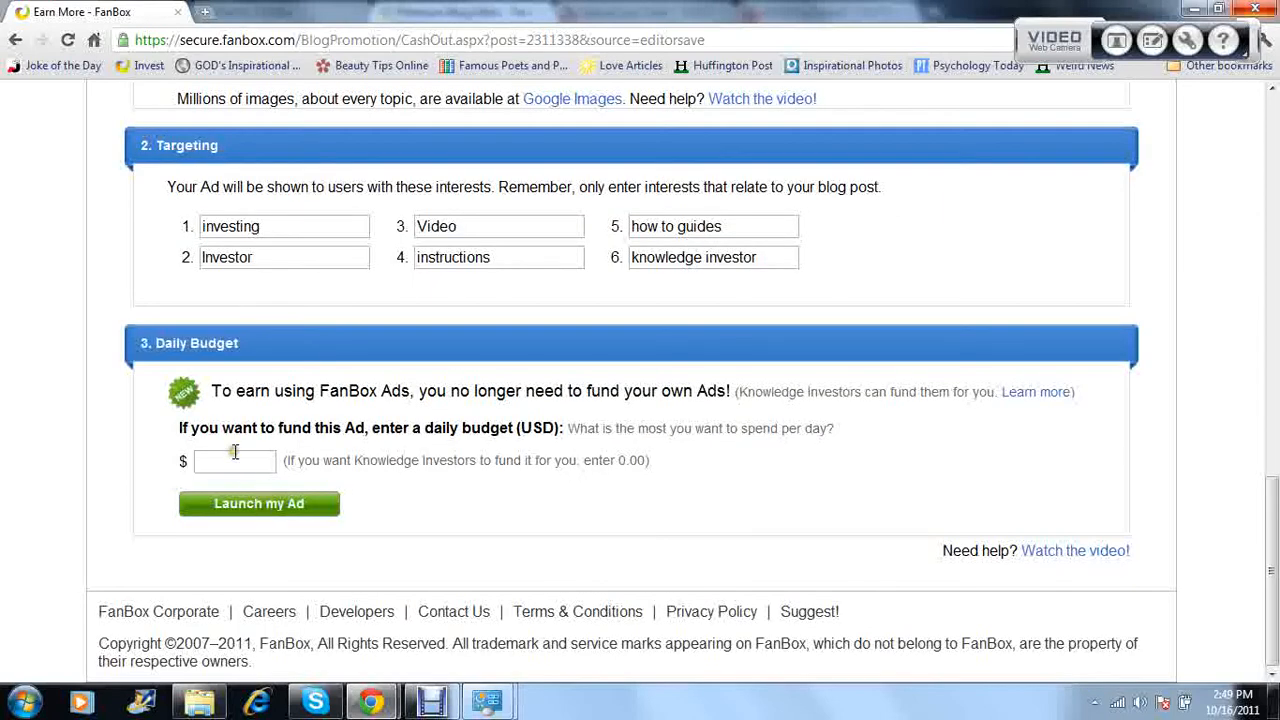
{"action": "left_click", "coordinate": [235, 458]}
{"action": "type", "text": "10"}
{"action": "left_click", "coordinate": [256, 503]}
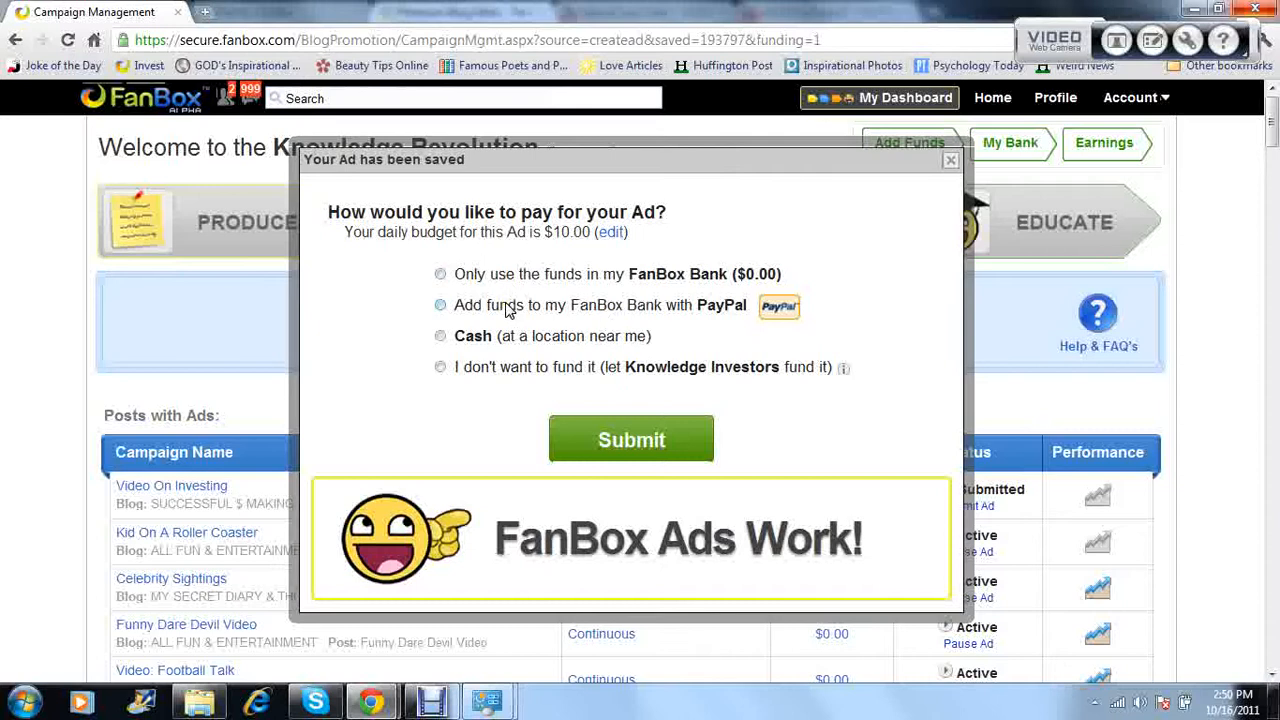
Choose to let Knowledge Investors fund the ad, submit that payment option and confirm the campaign.
{"action": "left_click", "coordinate": [441, 368]}
{"action": "left_click", "coordinate": [438, 272]}
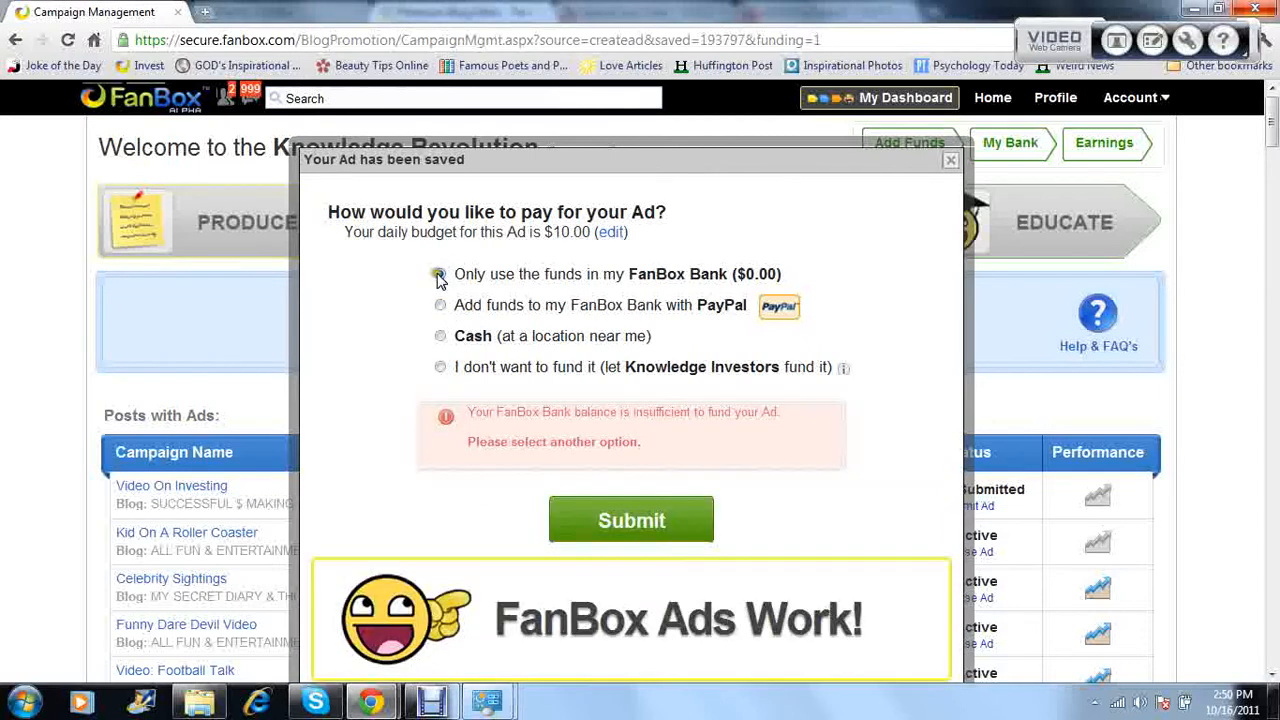
{"action": "left_click", "coordinate": [442, 368]}
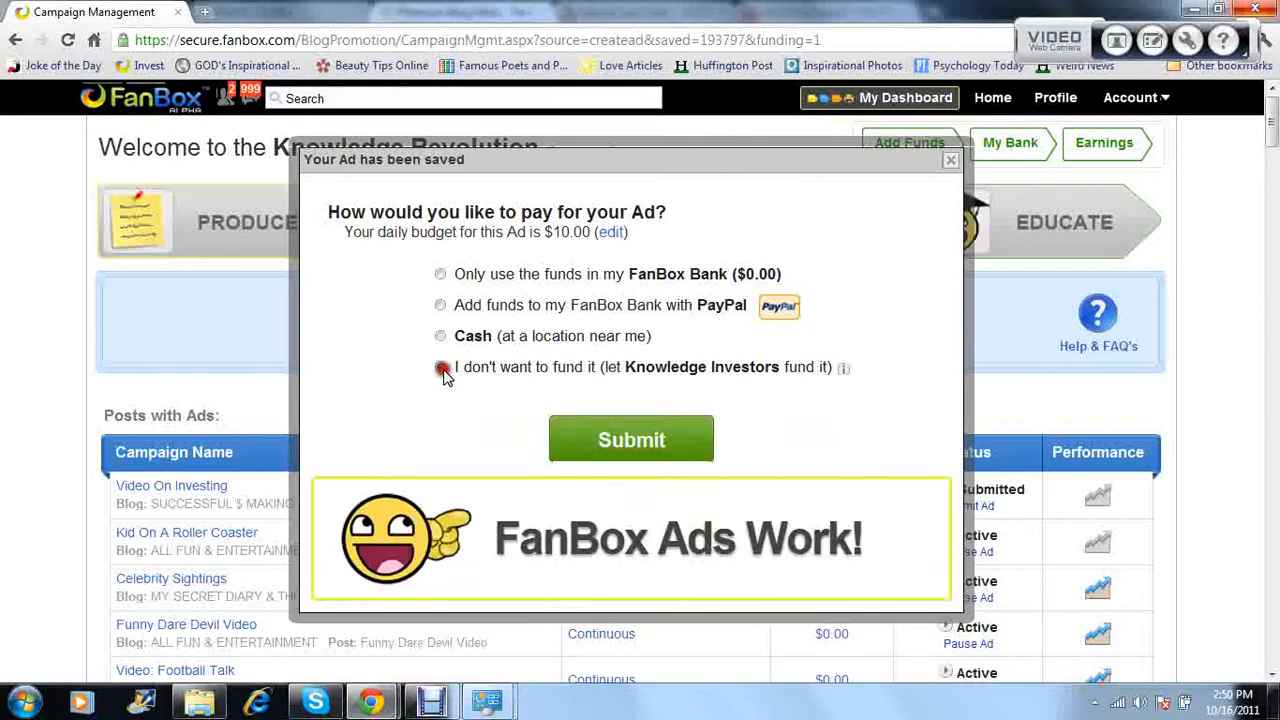
{"action": "left_click", "coordinate": [641, 450]}
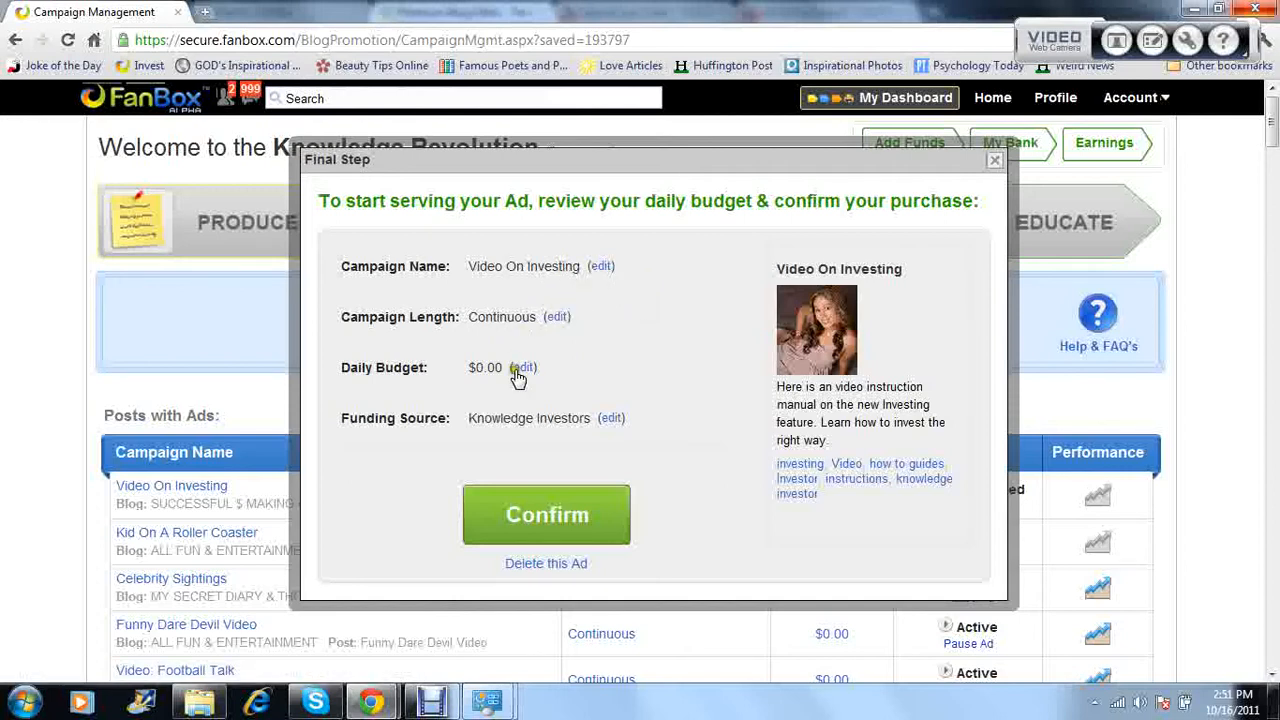
{"action": "left_click", "coordinate": [545, 521]}
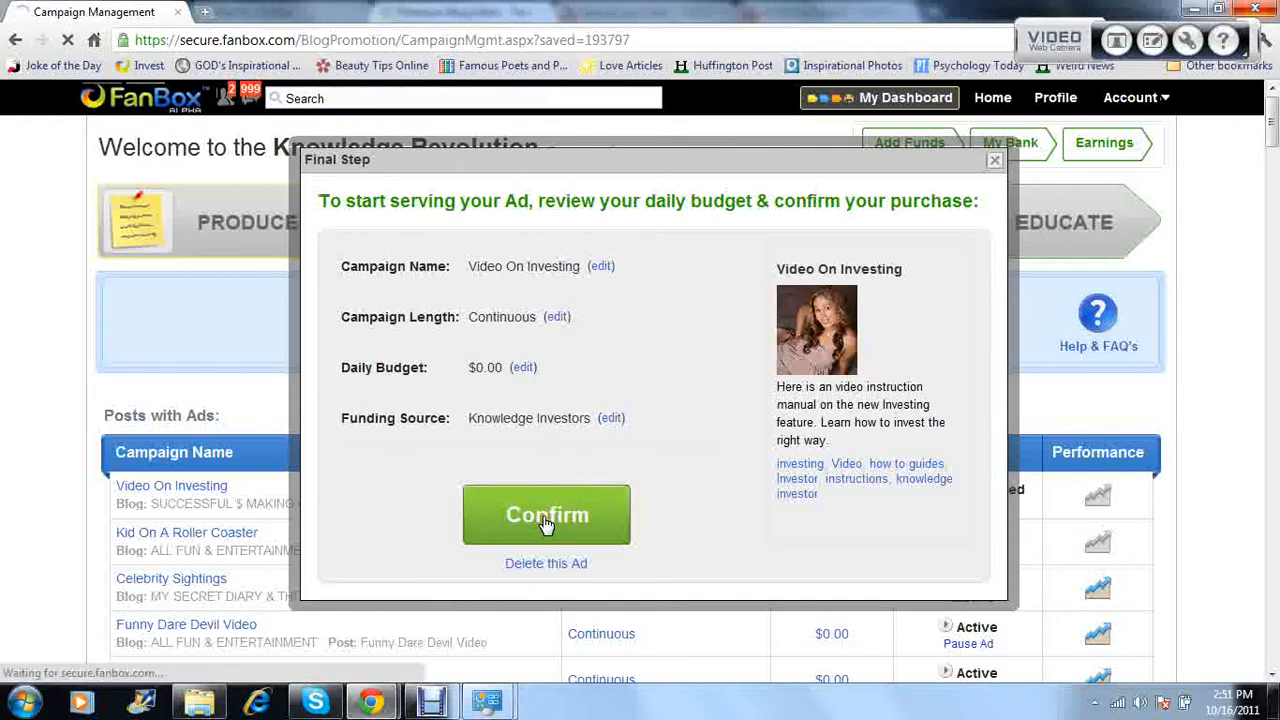